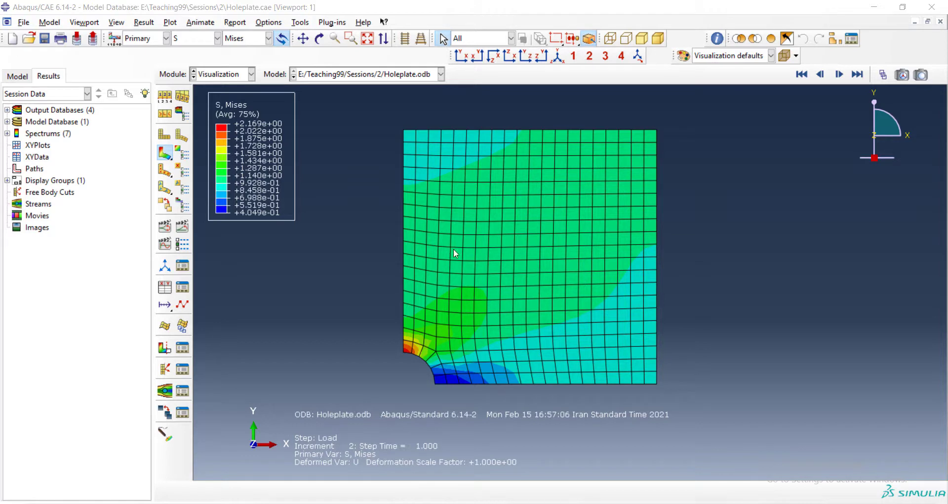
# - Switch the stress contour plot of the plate from Mises to the S11 component
pyautogui.click(457, 227)
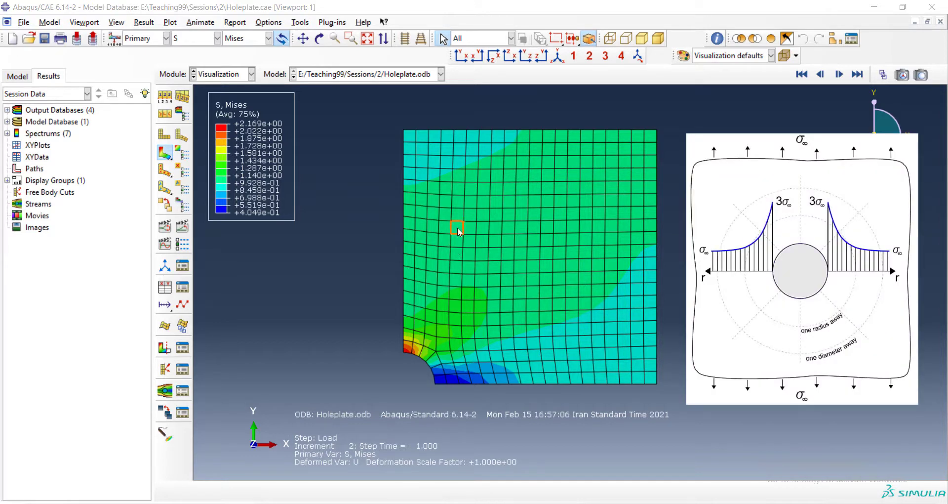
pyautogui.click(403, 340)
pyautogui.click(240, 39)
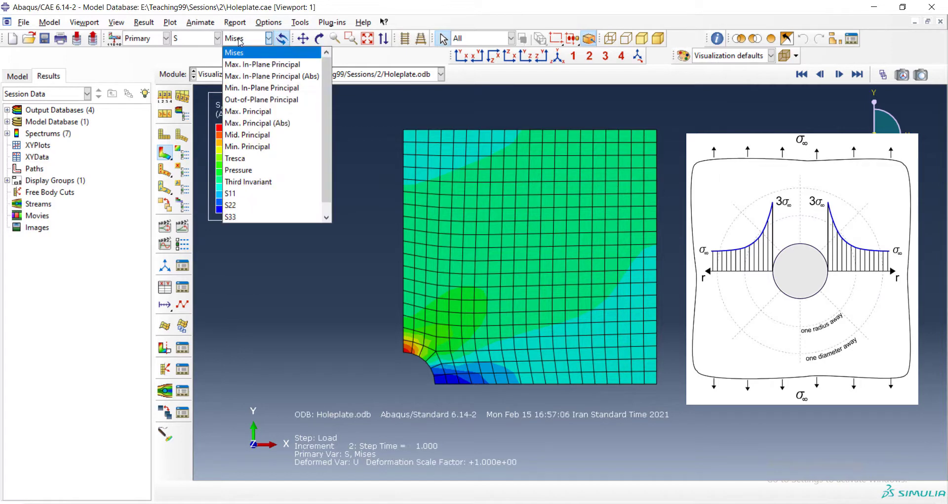
pyautogui.click(247, 193)
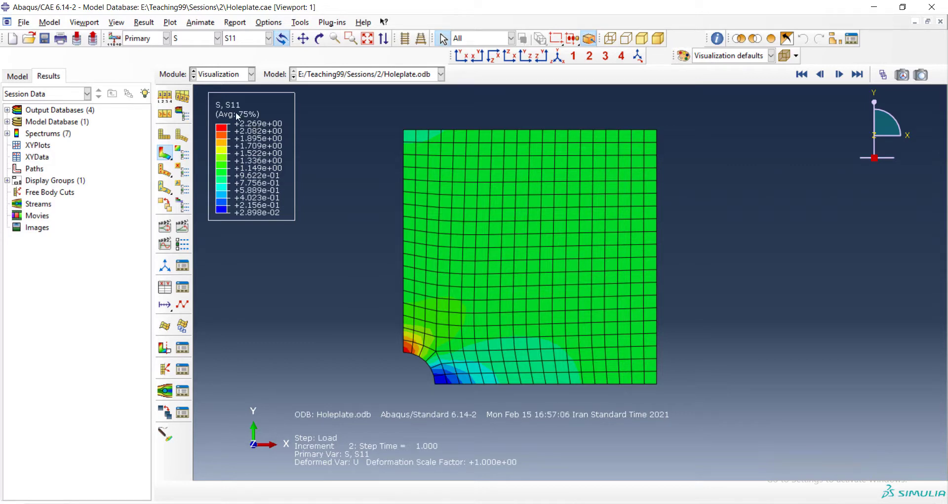
# - In the Mesh module, reseed the plate with an approximate global size of 0.5, deleting the old mesh, and remesh the part instance
pyautogui.click(221, 75)
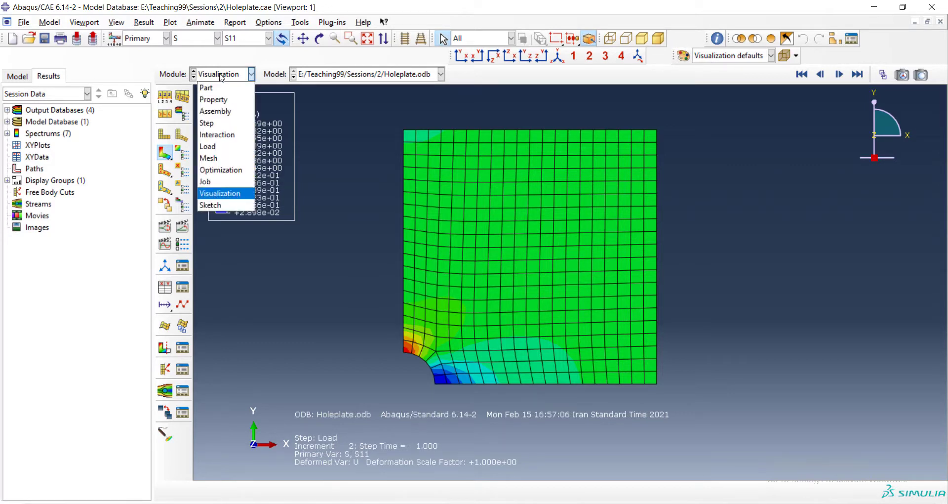
pyautogui.click(225, 157)
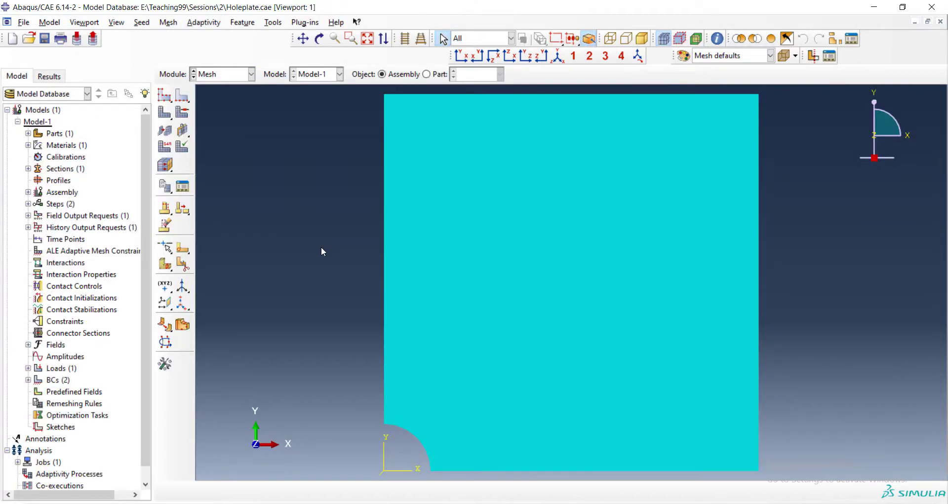
pyautogui.scroll(-3, 321, 247)
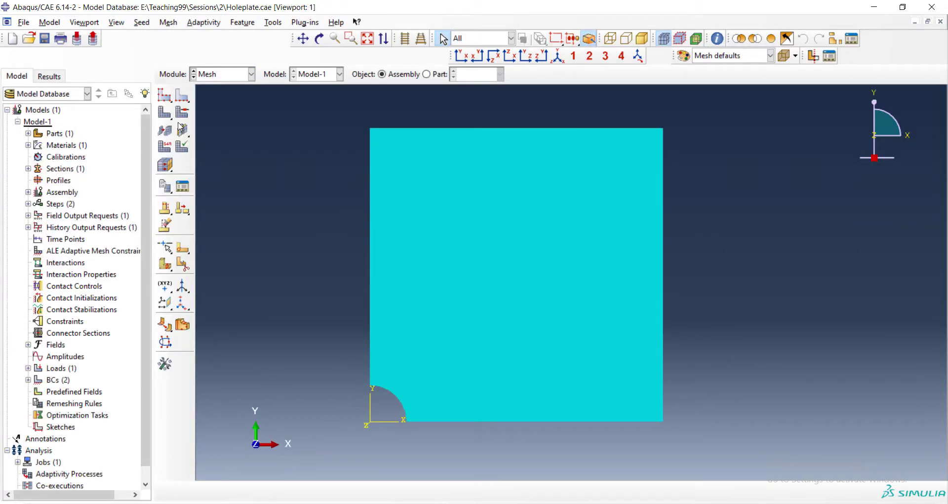
pyautogui.click(164, 97)
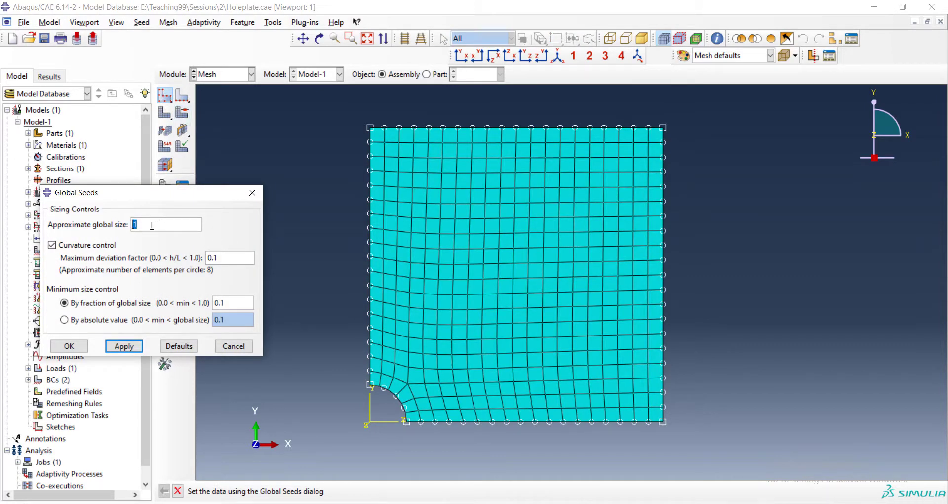
pyautogui.write('0.5')
pyautogui.click(66, 344)
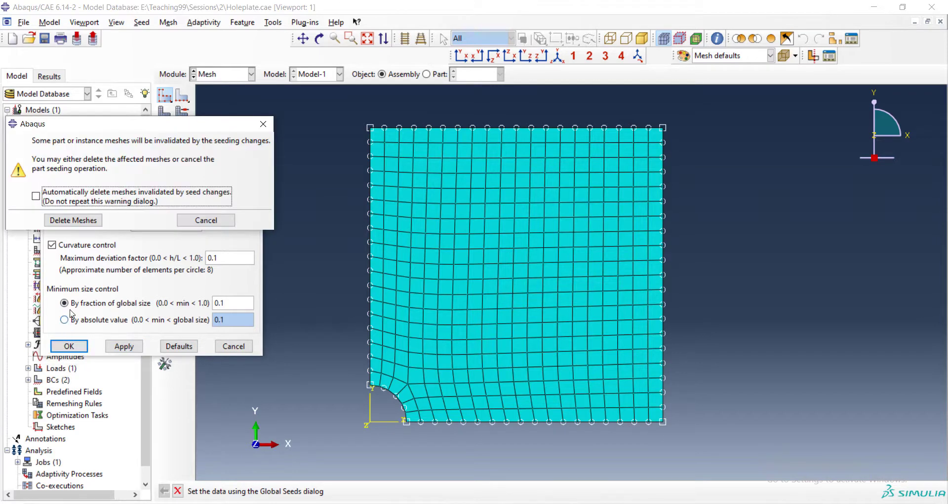
pyautogui.click(71, 223)
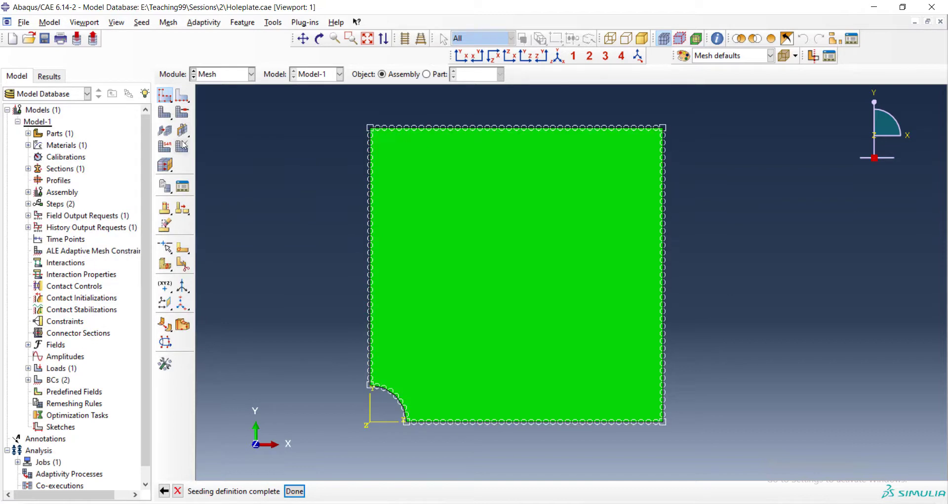
pyautogui.click(165, 113)
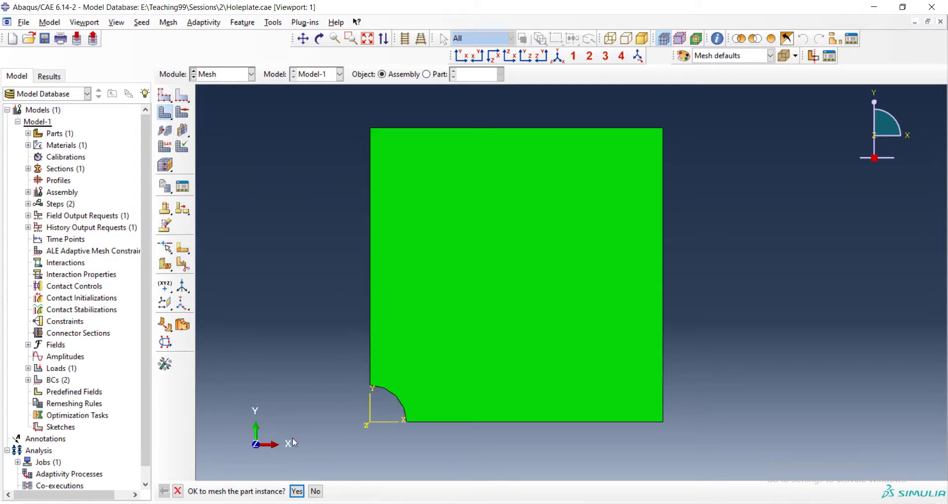
pyautogui.click(297, 490)
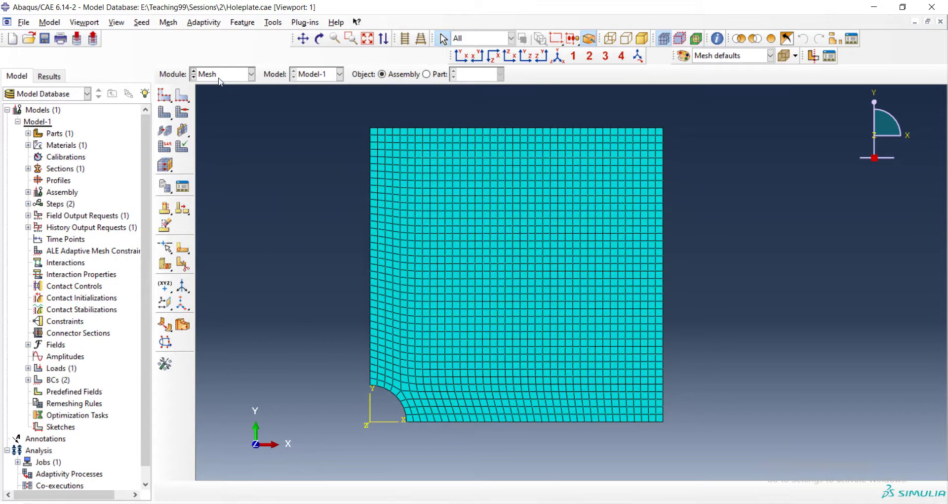
# - Submit the Holeplate job in the Job module, overwriting the existing job files, and check its progress in the job monitor
pyautogui.click(219, 74)
pyautogui.click(229, 179)
pyautogui.click(586, 177)
pyautogui.click(545, 146)
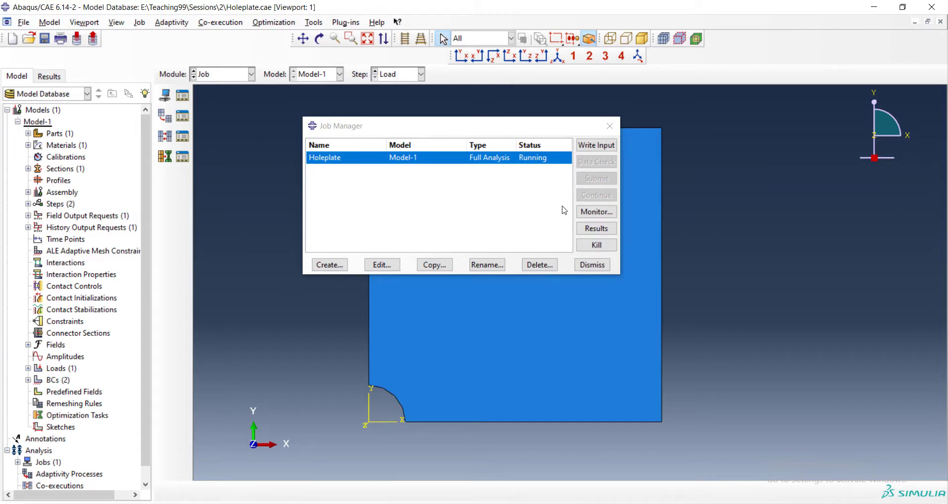
pyautogui.click(596, 212)
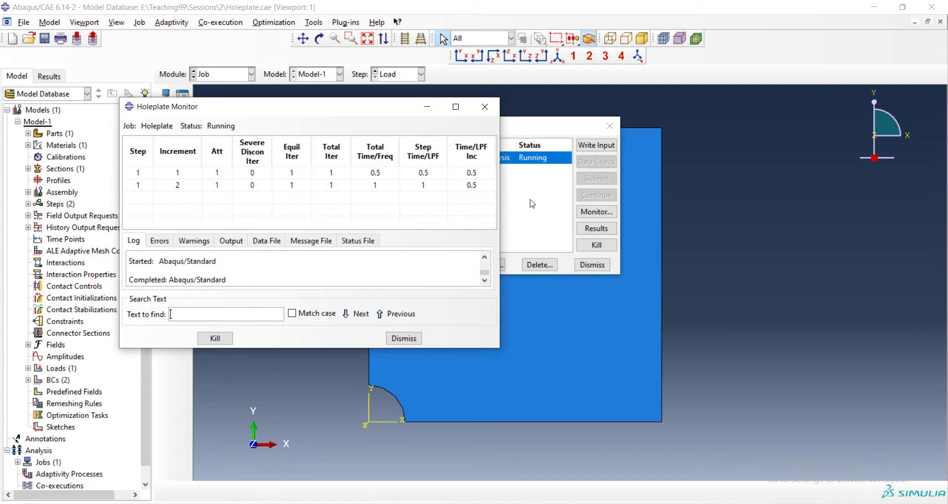
pyautogui.click(404, 338)
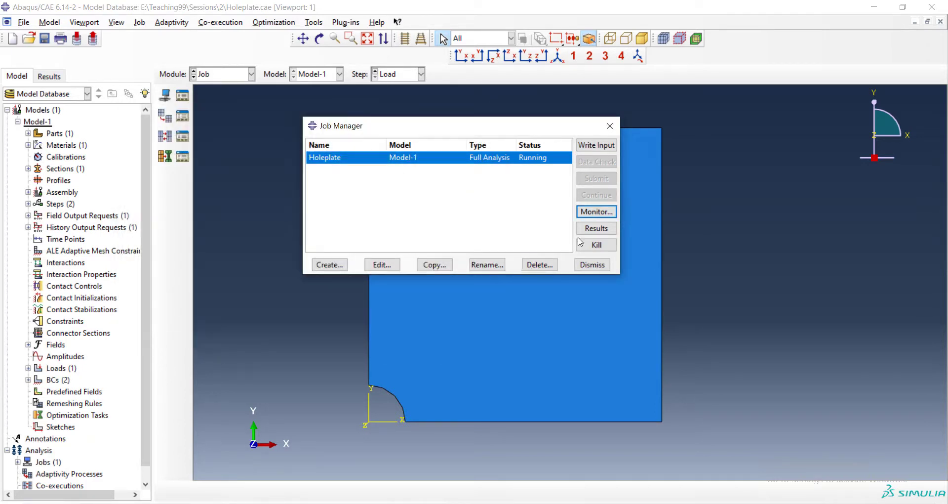
# - Open the Holeplate job results and plot the S11 stress contours on the deformed plate
pyautogui.click(590, 229)
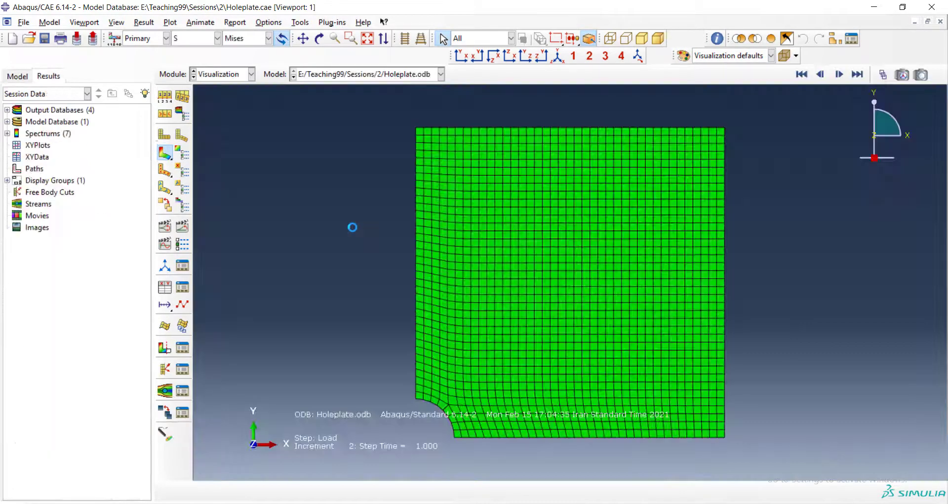
pyautogui.click(164, 153)
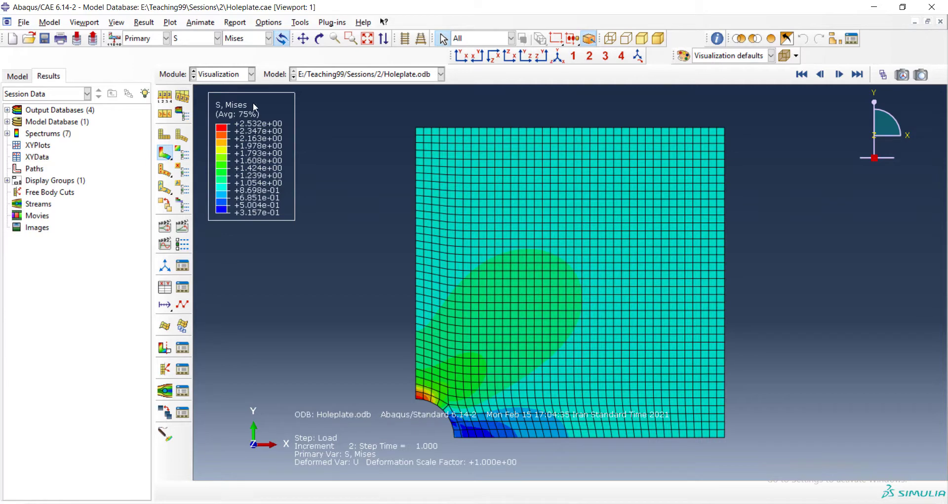
pyautogui.click(246, 39)
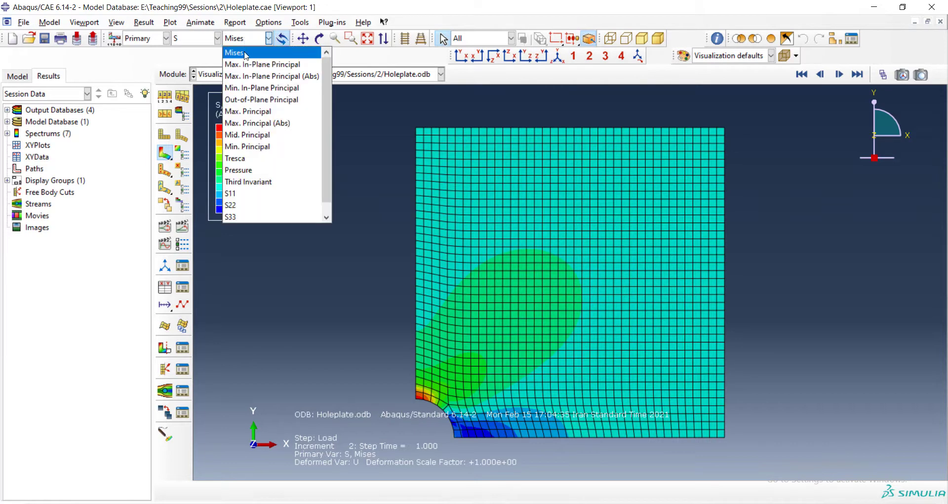
pyautogui.click(267, 192)
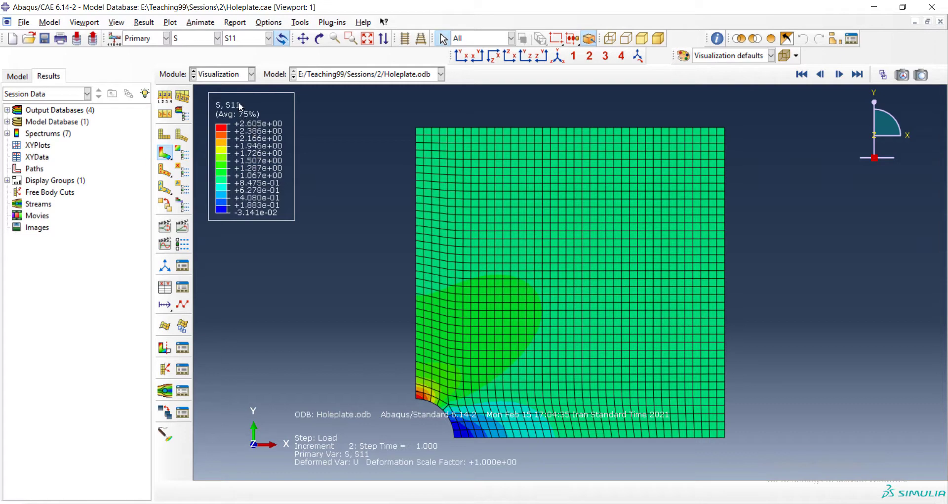
# - In the Mesh module, assign quadratic plane stress elements with reduced integration (CPS8R) to the whole plate face
pyautogui.click(225, 74)
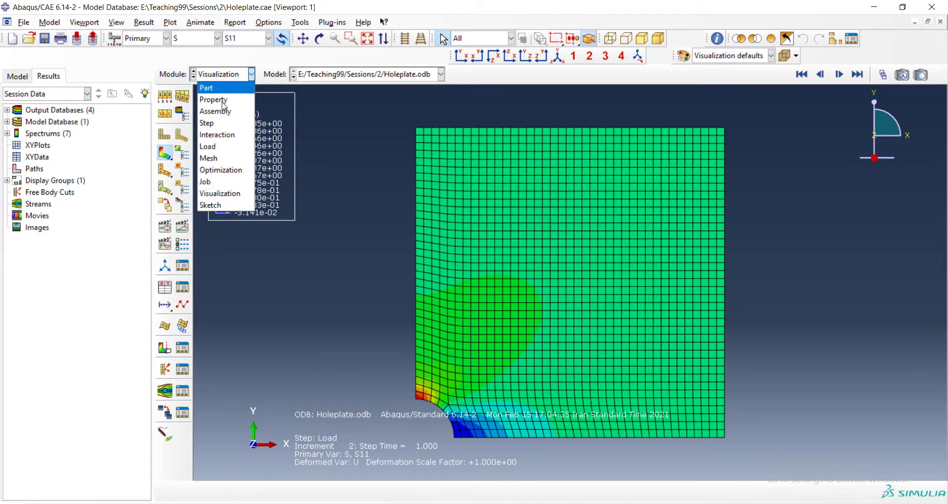
pyautogui.click(230, 158)
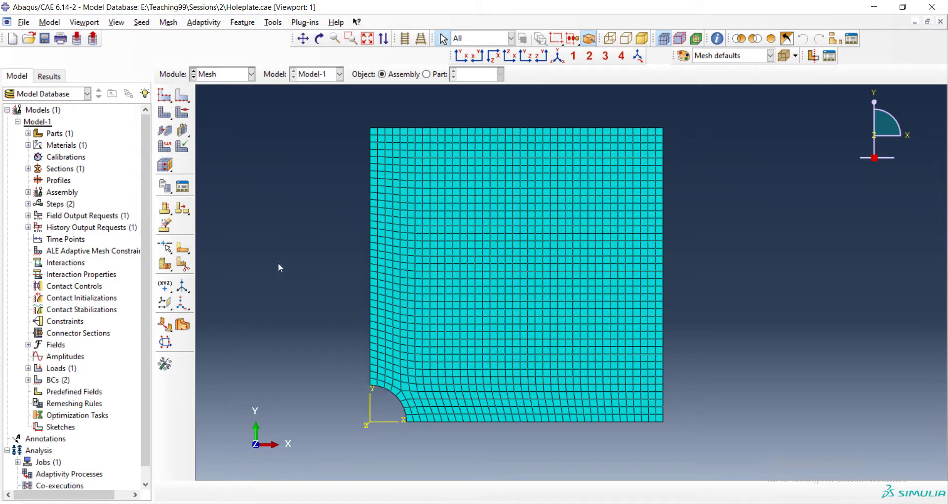
pyautogui.click(165, 146)
pyautogui.click(378, 245)
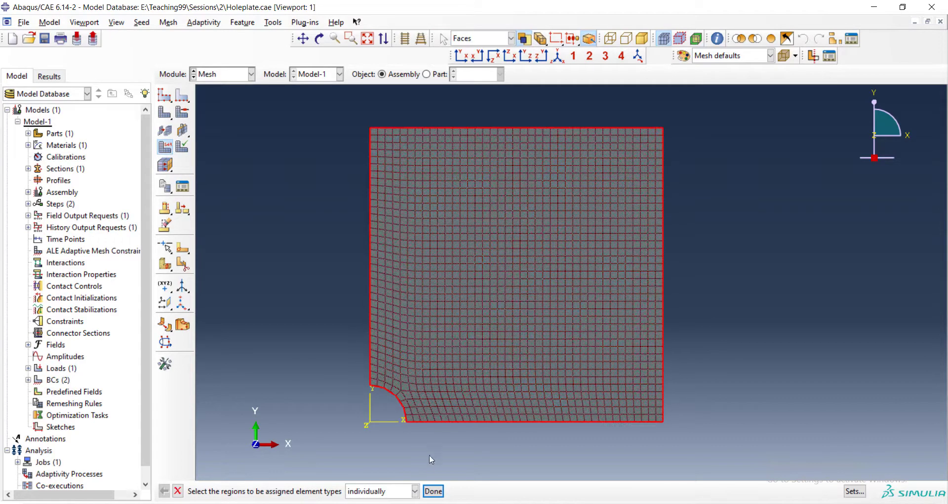
pyautogui.click(434, 490)
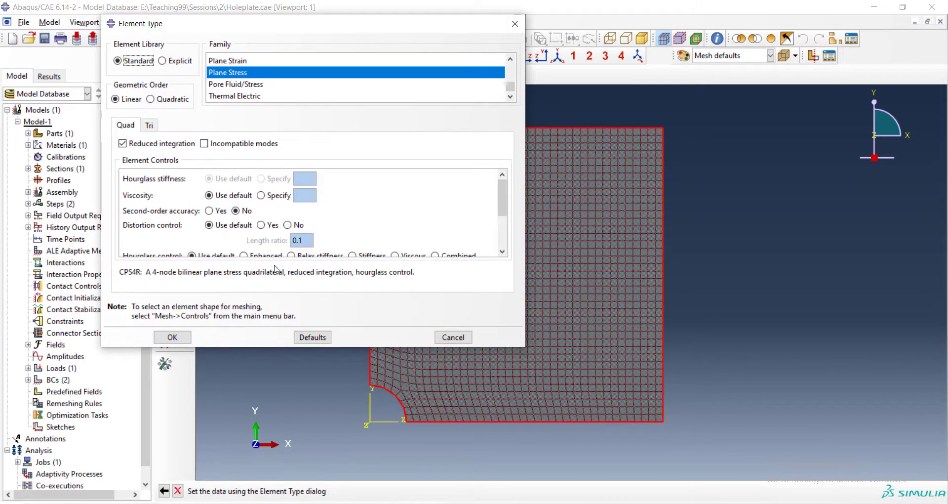
pyautogui.click(150, 99)
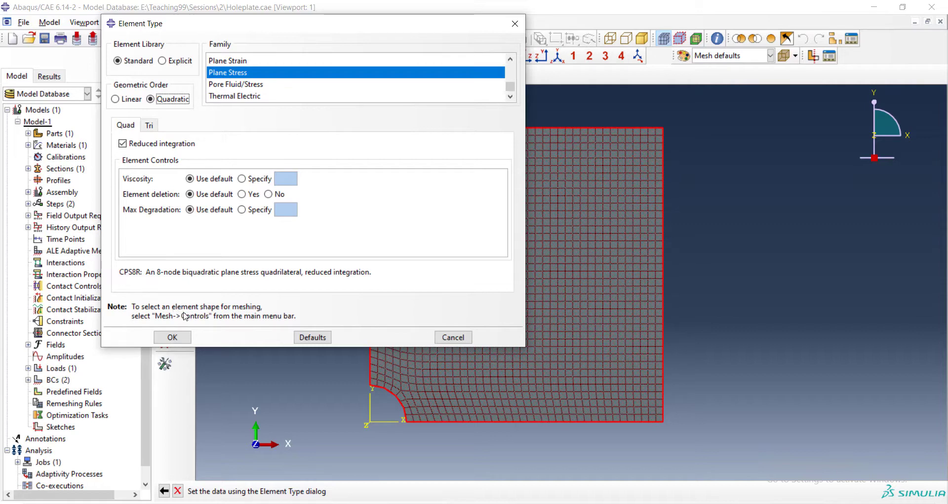
pyautogui.click(173, 338)
# - Rerun the Holeplate job with the quadratic elements, overwriting the existing job files, and check its progress in the job monitor
pyautogui.click(215, 82)
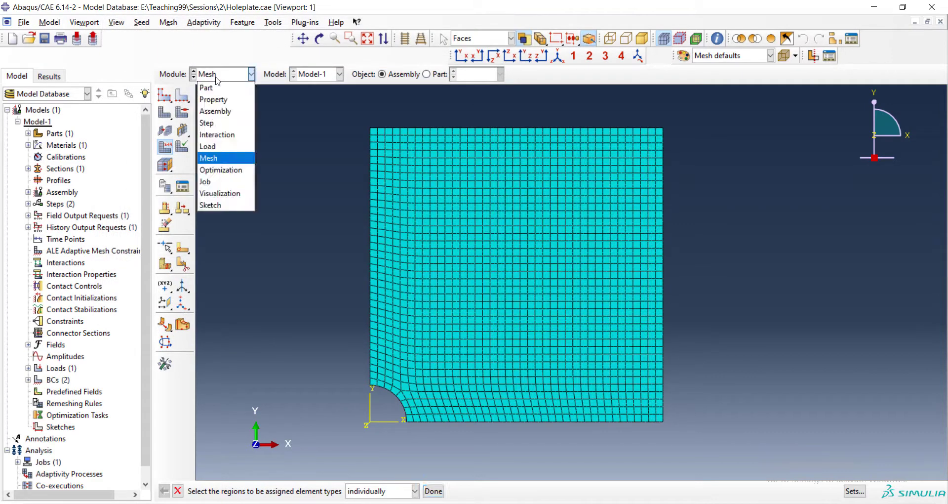
pyautogui.click(213, 181)
pyautogui.click(183, 96)
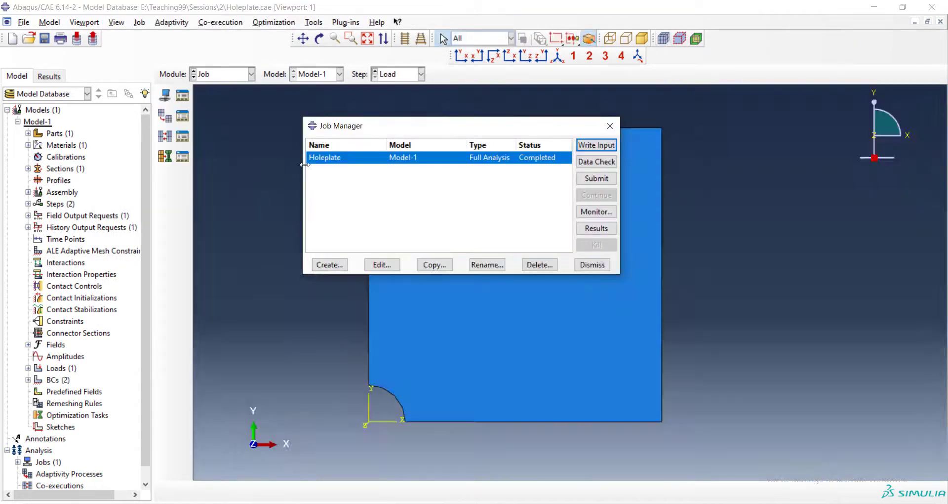
pyautogui.click(596, 179)
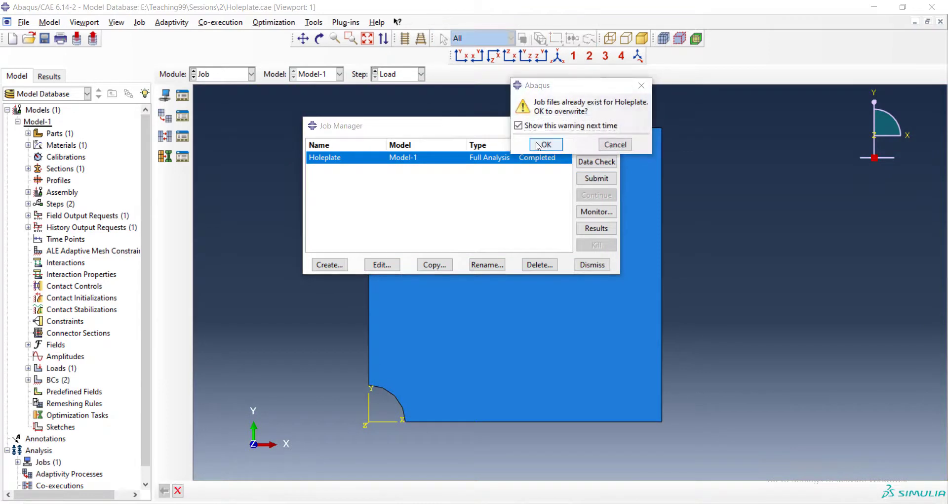
pyautogui.click(543, 144)
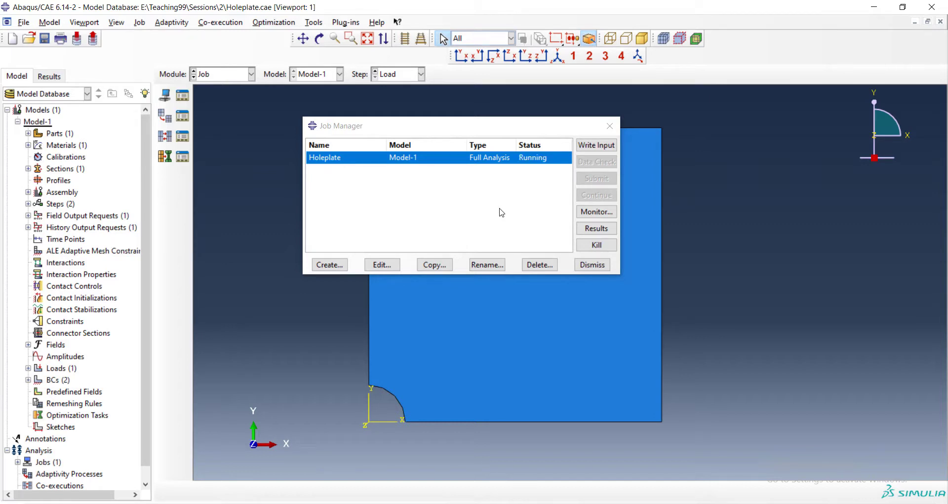
pyautogui.click(591, 213)
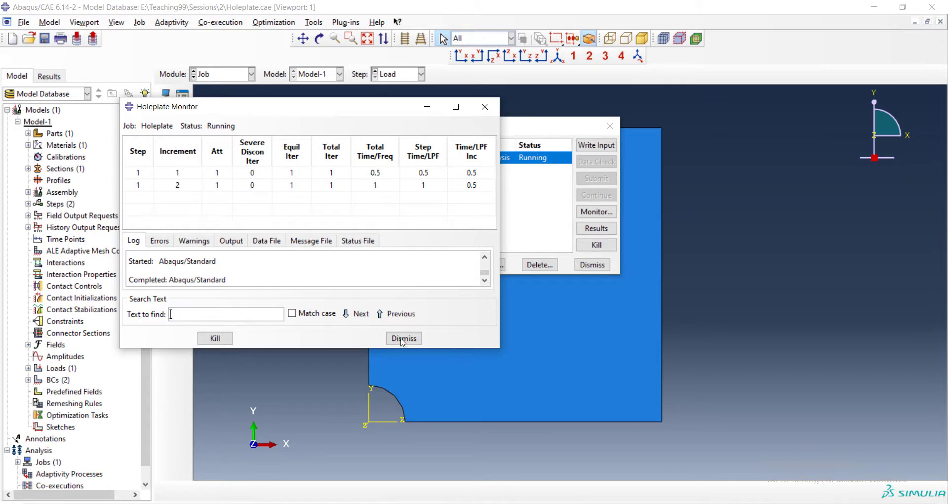
pyautogui.press('Escape')
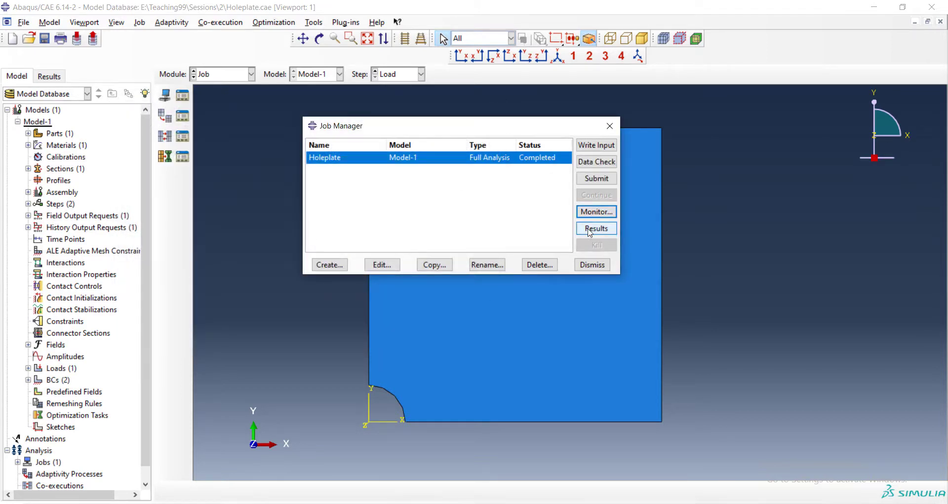
# - Open the results of the quadratic-element run and plot the S11 stress contours on the deformed plate
pyautogui.click(596, 229)
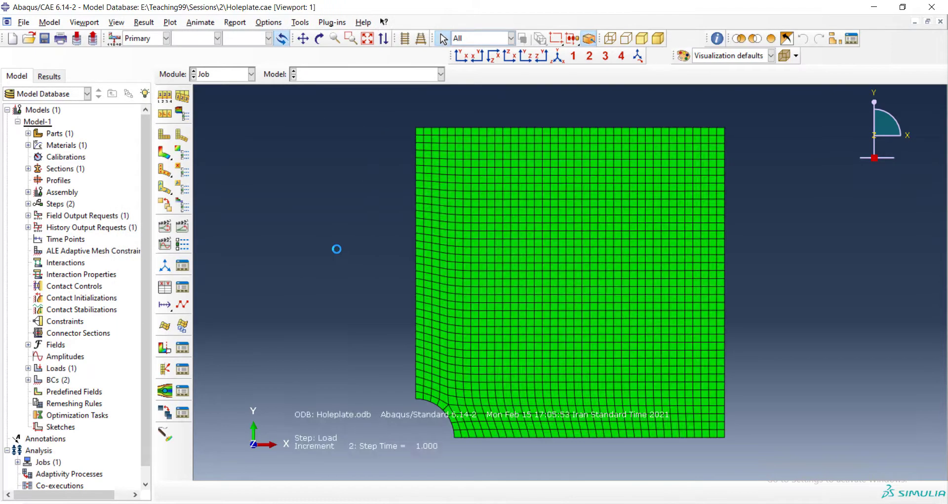
pyautogui.click(164, 152)
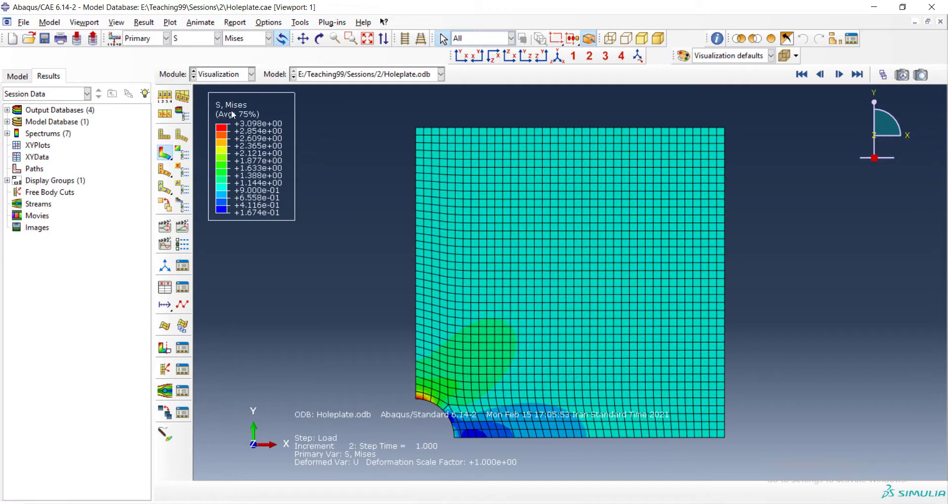
pyautogui.click(251, 39)
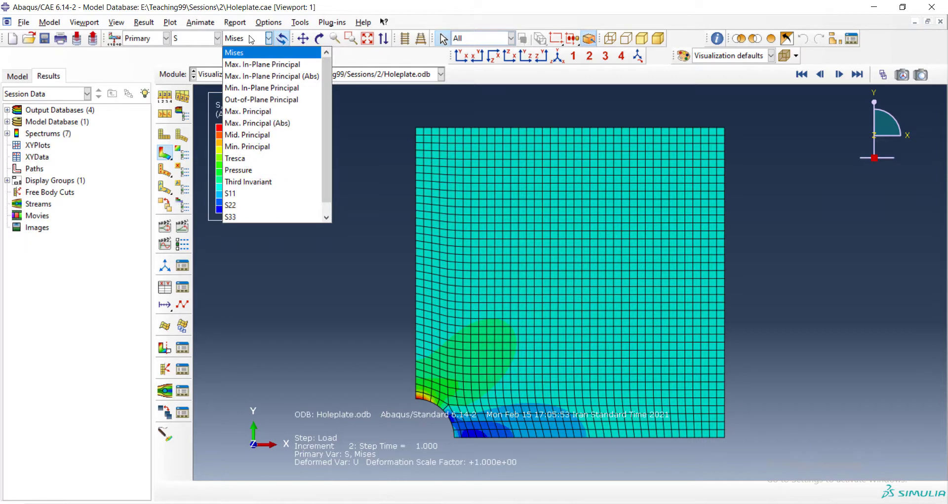
pyautogui.click(246, 193)
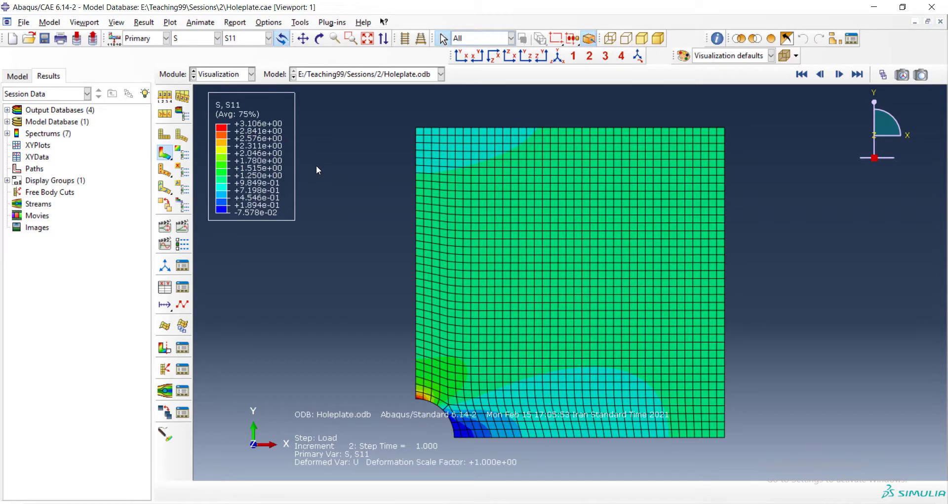
# - Leave the stress results and bring up the plate geometry in the Part module
pyautogui.click(231, 74)
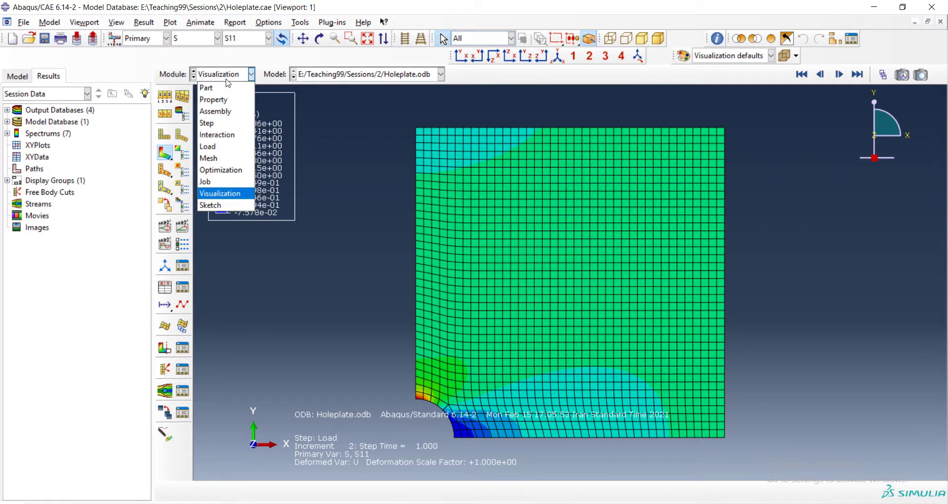
pyautogui.click(233, 159)
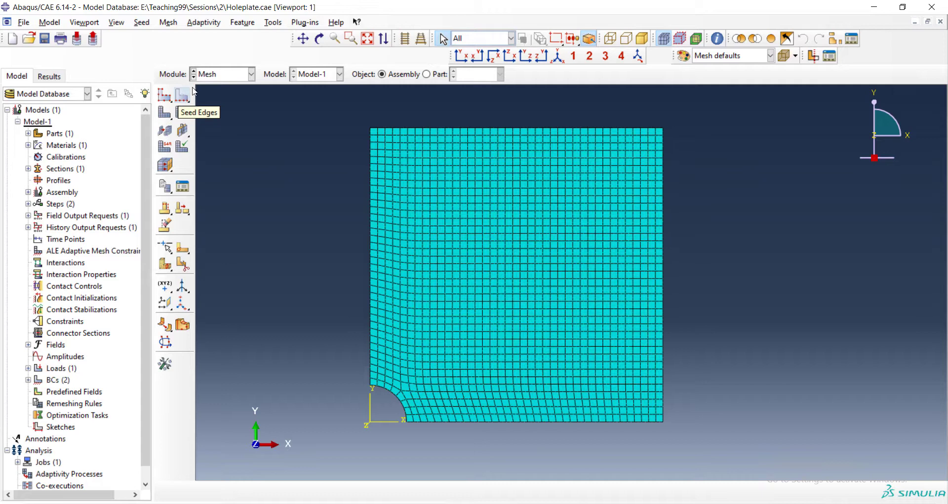
pyautogui.click(211, 75)
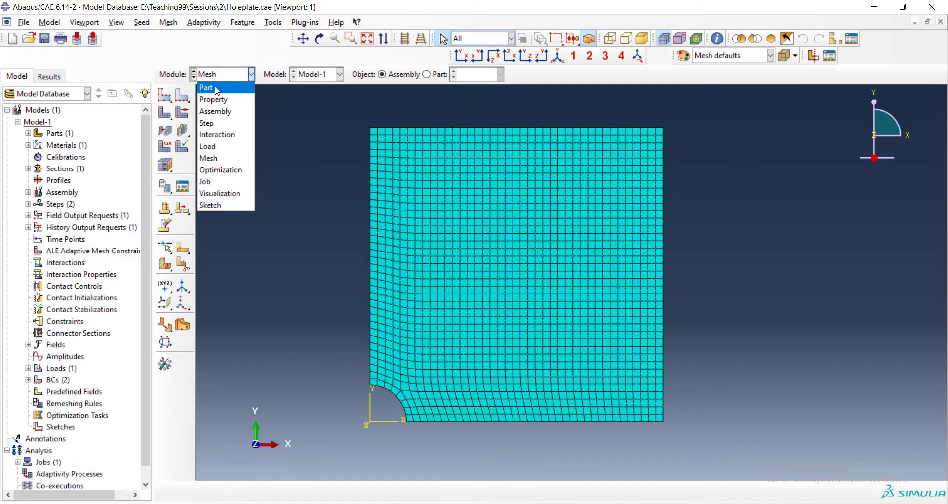
pyautogui.click(216, 88)
pyautogui.scroll(2, 292, 225)
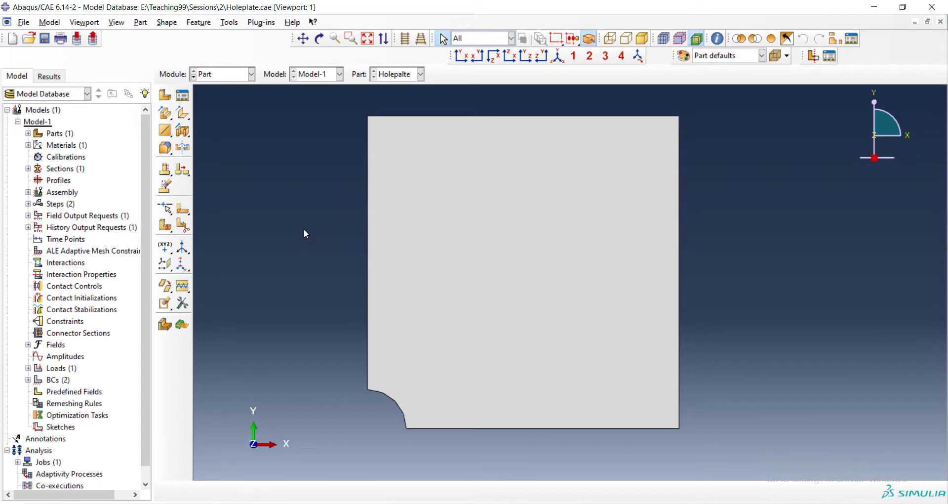
# - Partition the plate face with a sketched diagonal line from the hole's centre to the opposite outer corner
pyautogui.click(230, 22)
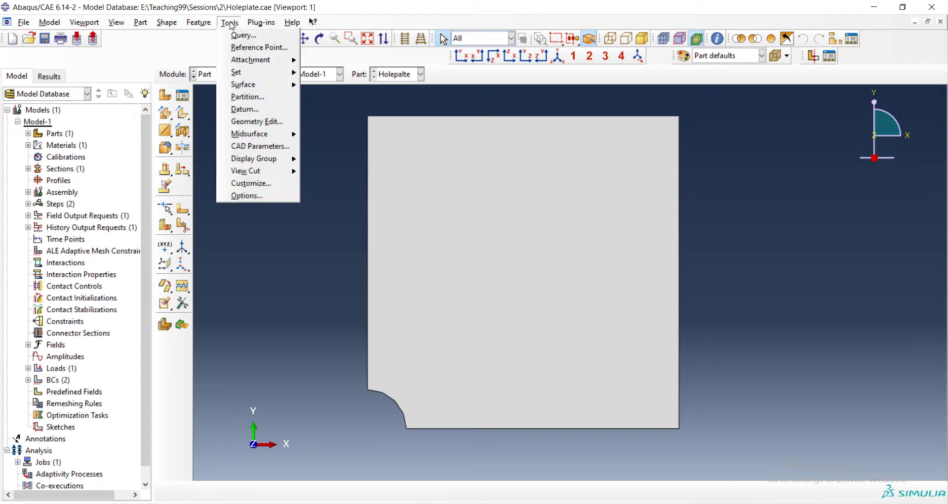
pyautogui.click(249, 97)
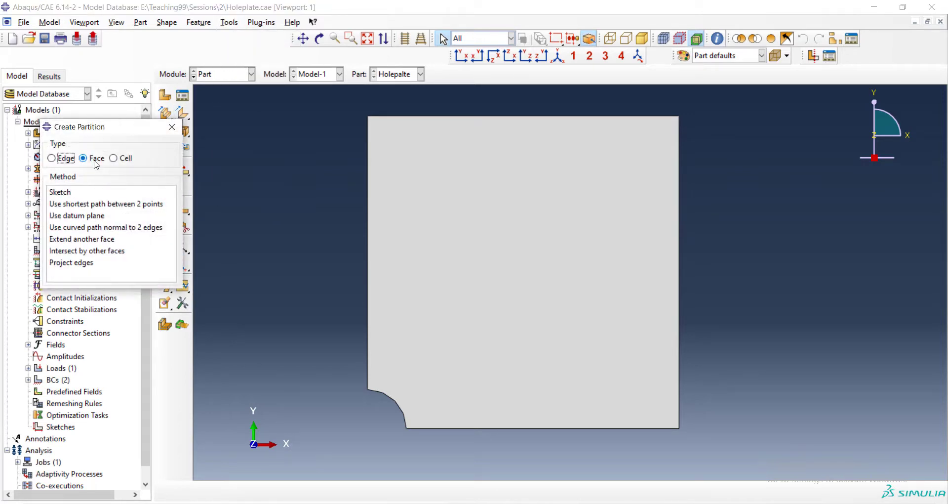
pyautogui.click(71, 194)
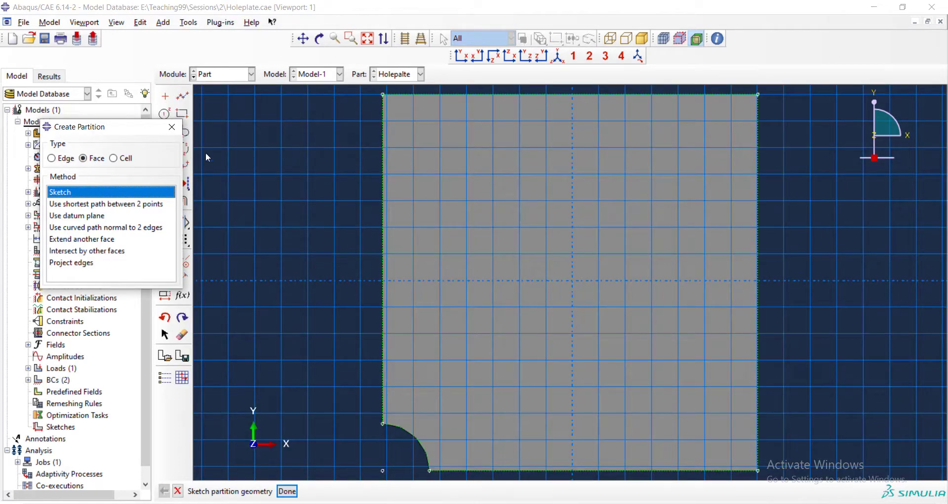
pyautogui.click(185, 100)
pyautogui.click(387, 464)
pyautogui.click(757, 95)
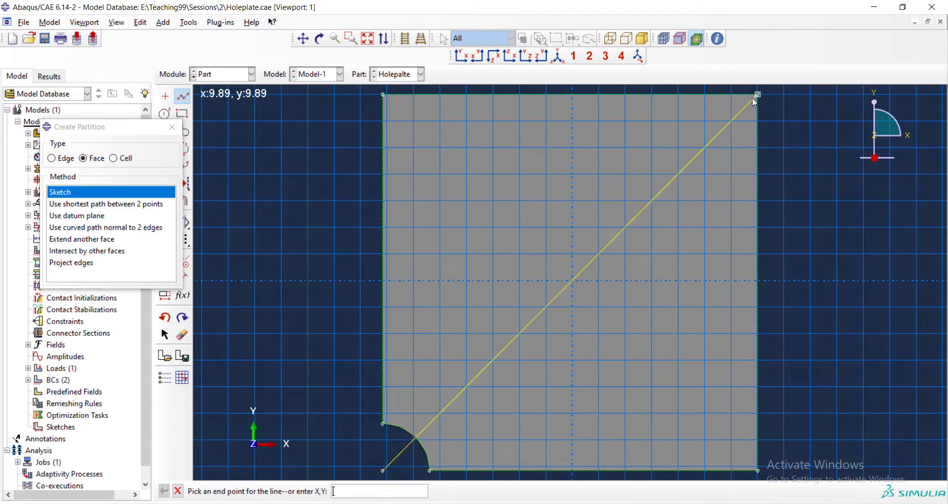
pyautogui.click(177, 491)
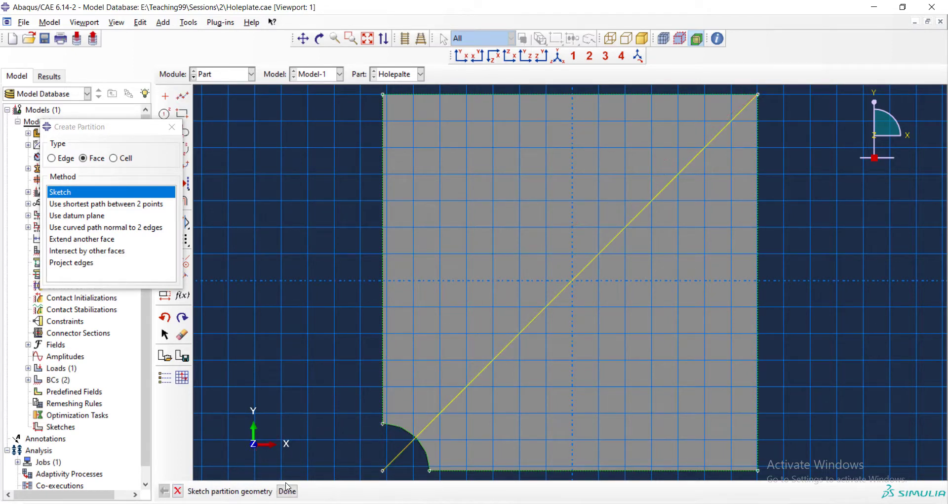
pyautogui.click(286, 491)
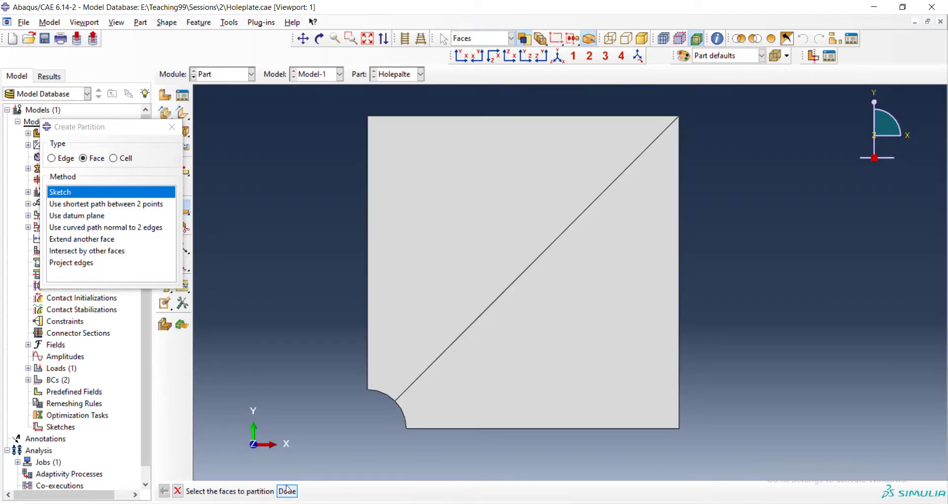
pyautogui.click(171, 126)
# - In the Mesh module, seed the plate's left edge by size with single bias from 0.1 to 2, finest at the hole
pyautogui.click(225, 74)
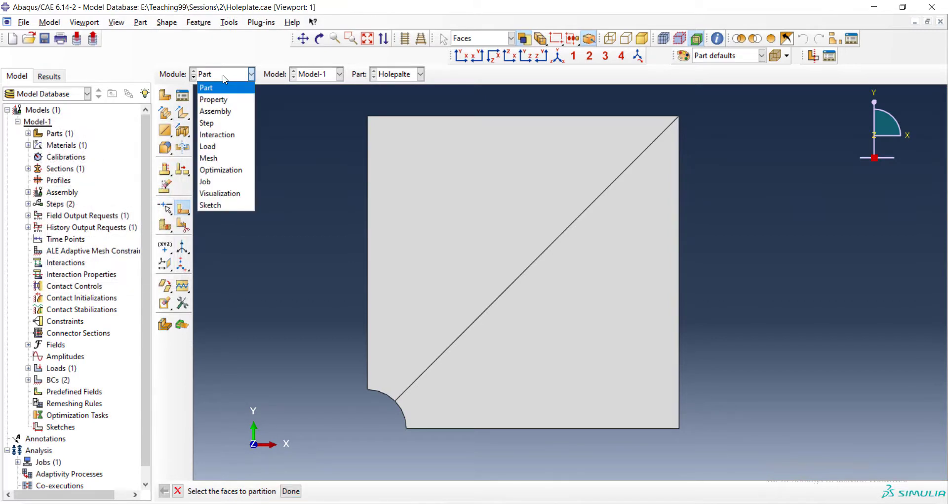
pyautogui.click(227, 157)
pyautogui.click(383, 74)
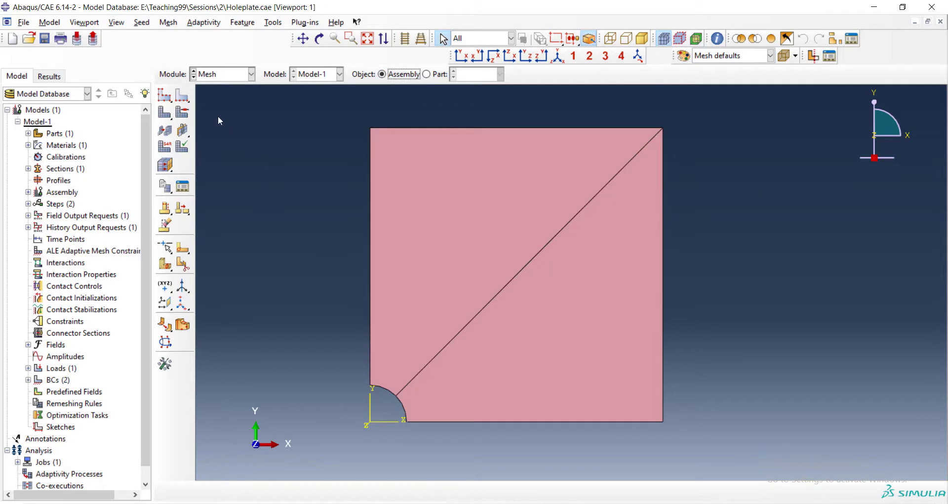
pyautogui.click(181, 101)
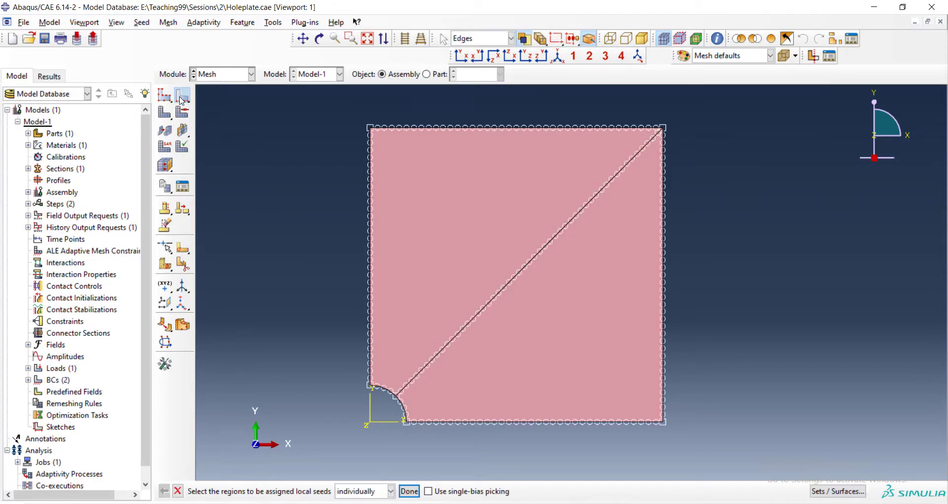
pyautogui.click(372, 232)
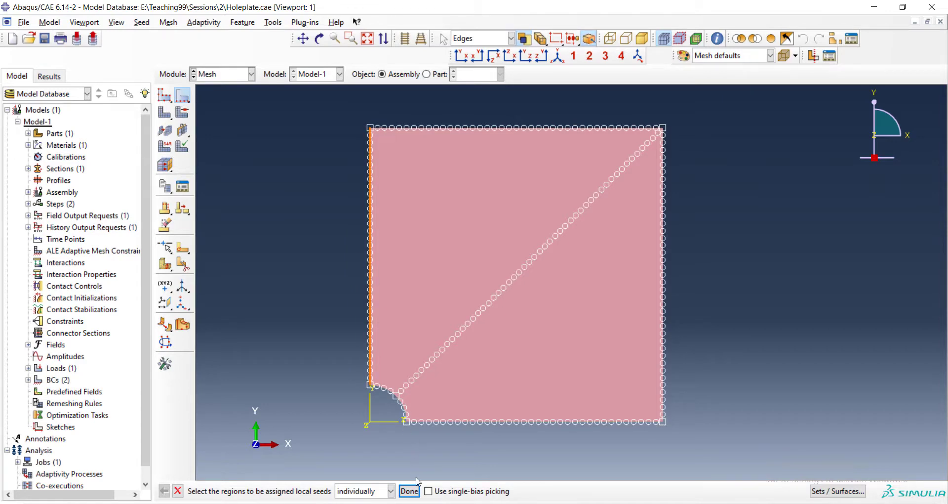
pyautogui.click(409, 492)
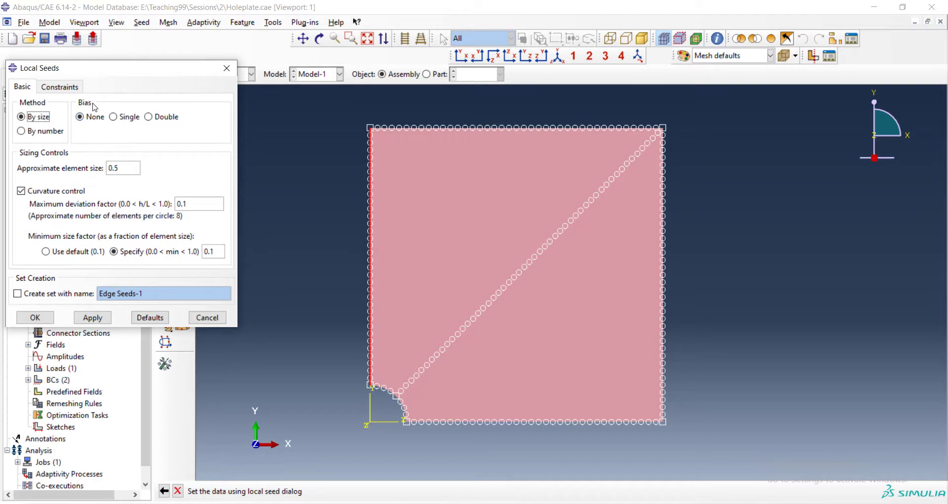
pyautogui.click(114, 118)
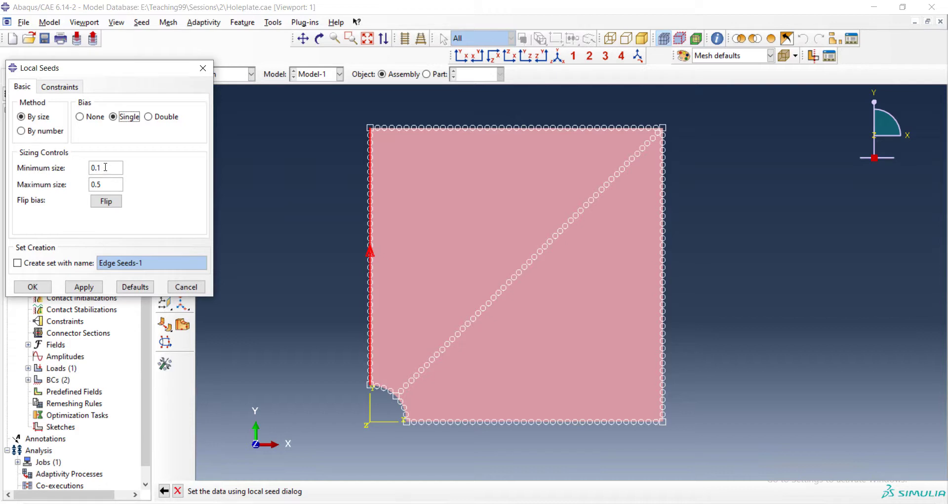
pyautogui.moveTo(98, 167); pyautogui.dragTo(92, 167)
pyautogui.click(99, 184)
pyautogui.moveTo(99, 185); pyautogui.dragTo(82, 184)
pyautogui.write('2')
pyautogui.click(106, 203)
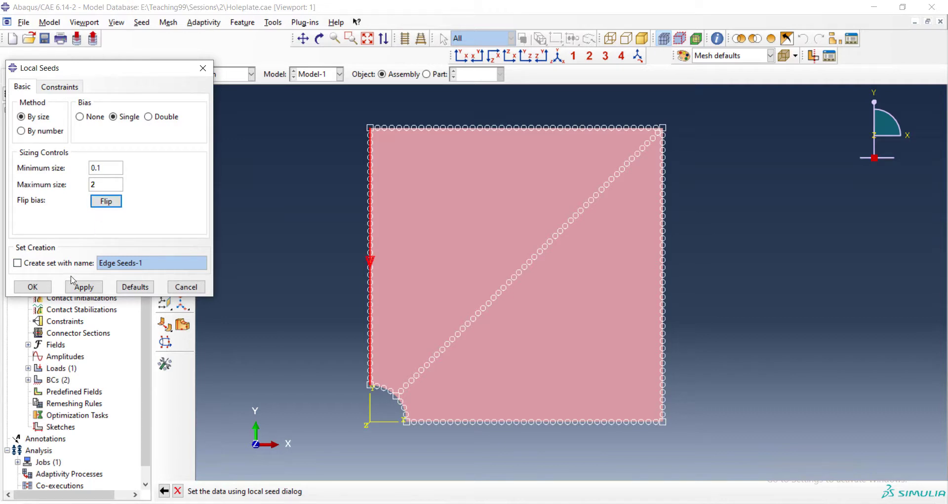
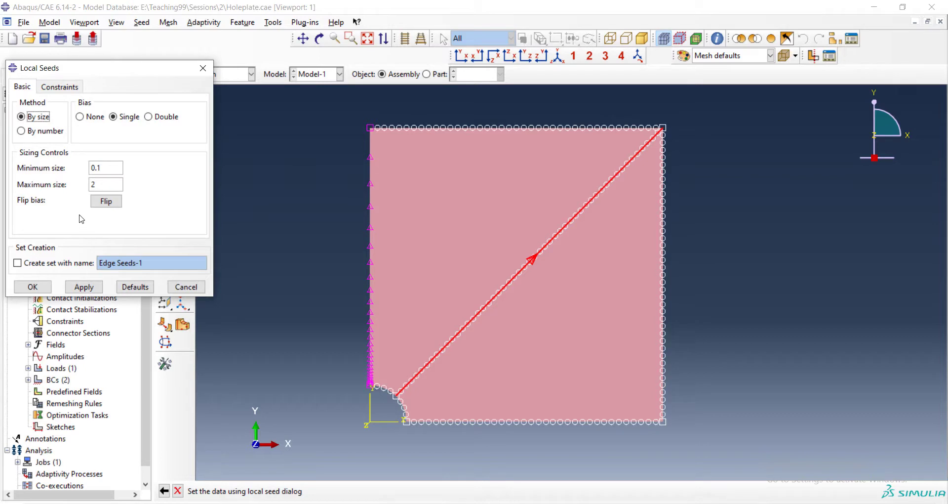
# - Apply the same 0.1 to 2 single-bias seeding to the diagonal partition line and the plate's bottom edge, finest at the hole
pyautogui.click(100, 202)
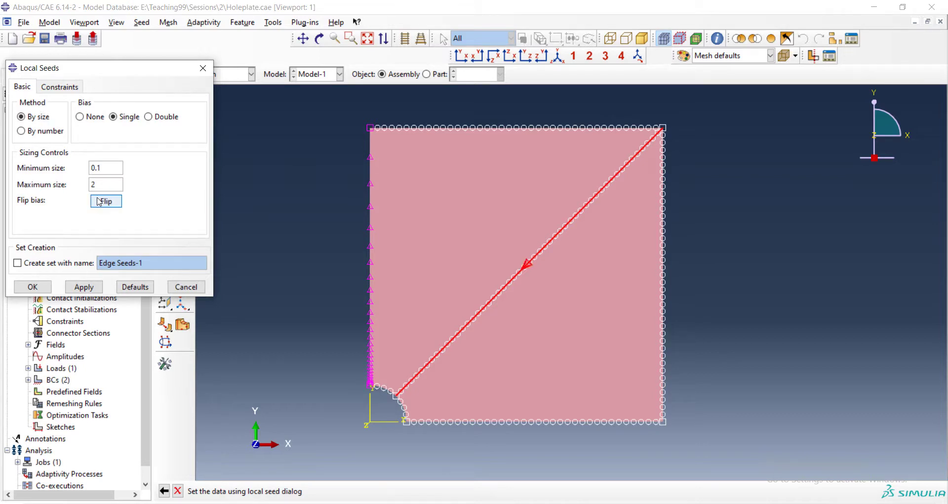
pyautogui.click(84, 287)
pyautogui.click(34, 287)
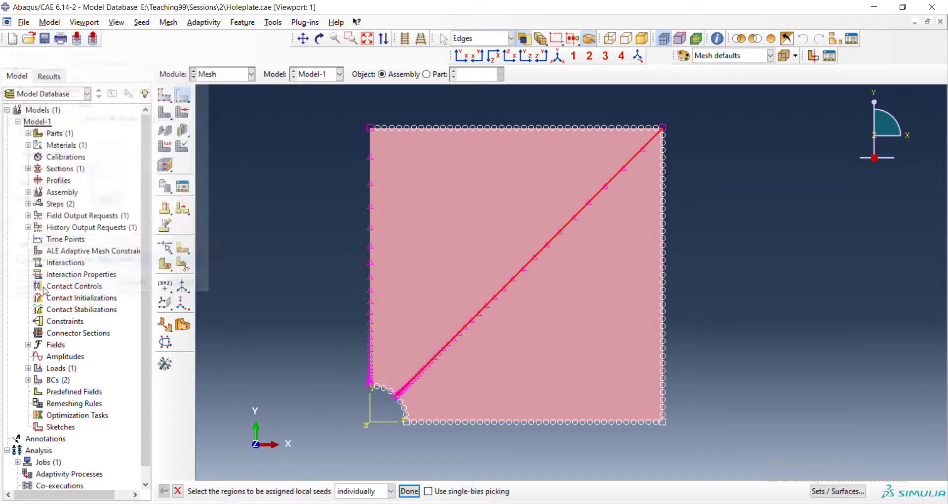
pyautogui.click(459, 422)
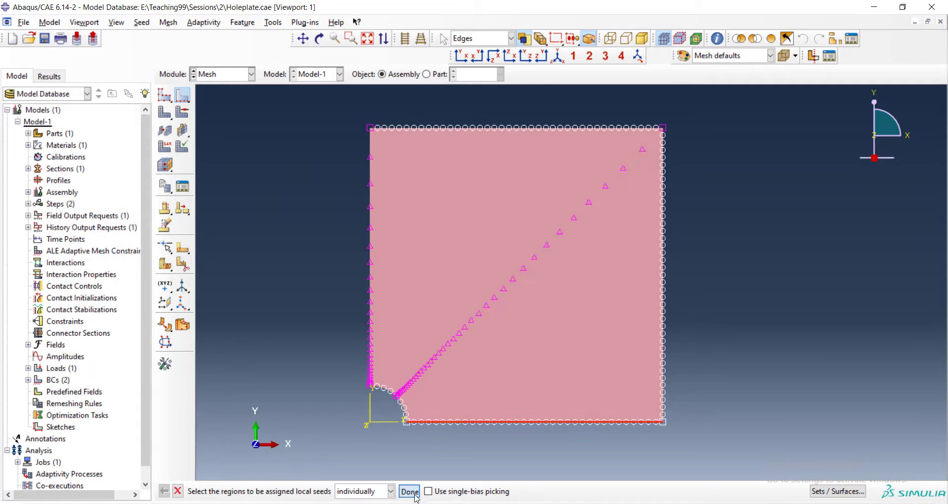
pyautogui.click(409, 491)
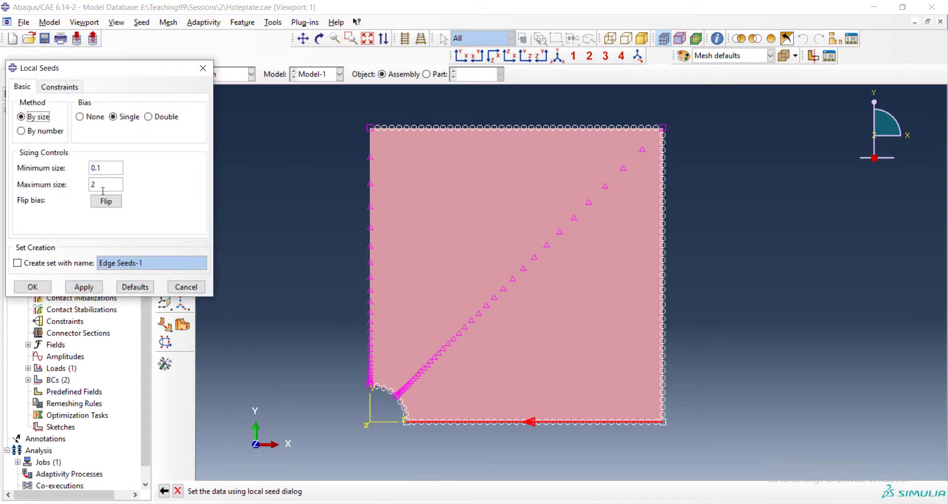
pyautogui.click(34, 287)
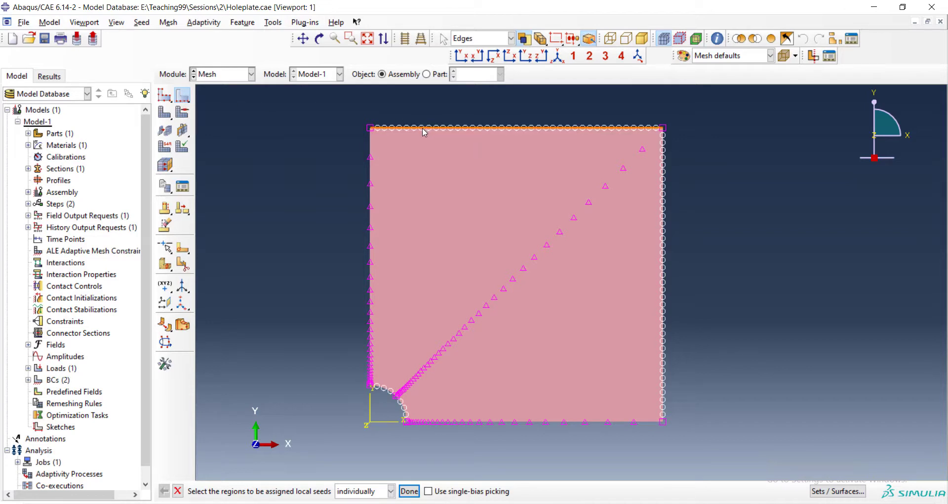
# - Seed the plate's top and right outer edges without bias at an approximate element size of 2
pyautogui.keyDown('shift'); pyautogui.click(664, 241); pyautogui.keyUp('shift')
pyautogui.click(409, 490)
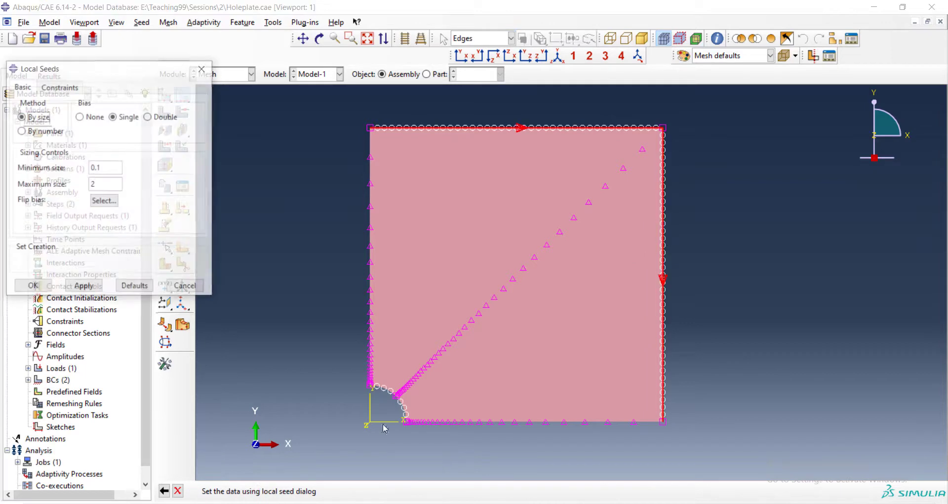
pyautogui.click(82, 117)
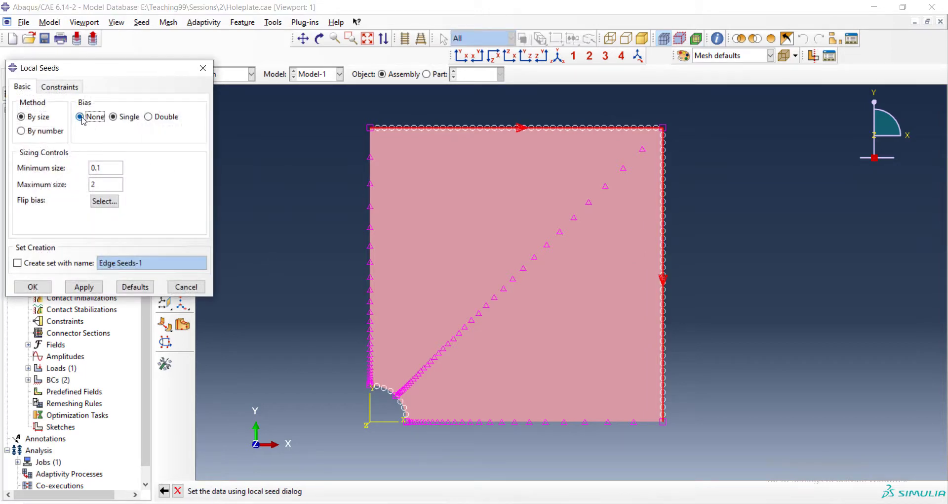
pyautogui.moveTo(121, 168); pyautogui.dragTo(112, 167)
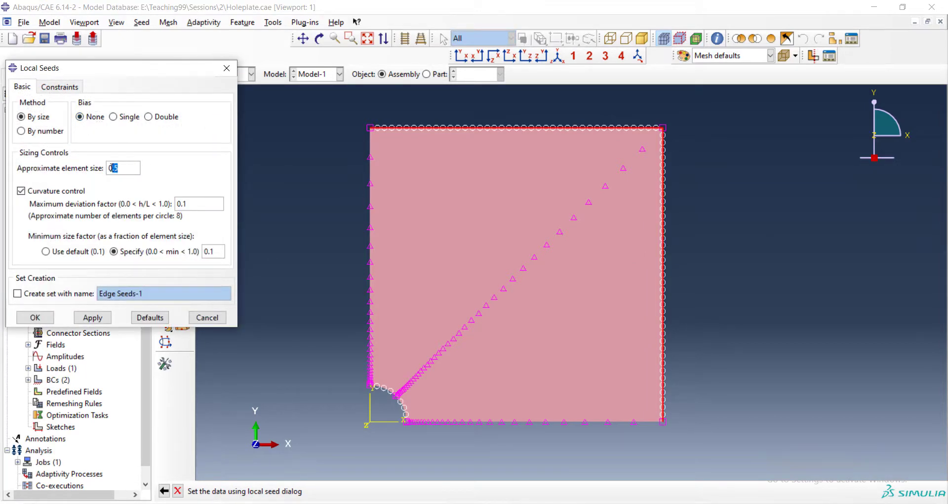
pyautogui.write('2')
pyautogui.click(38, 317)
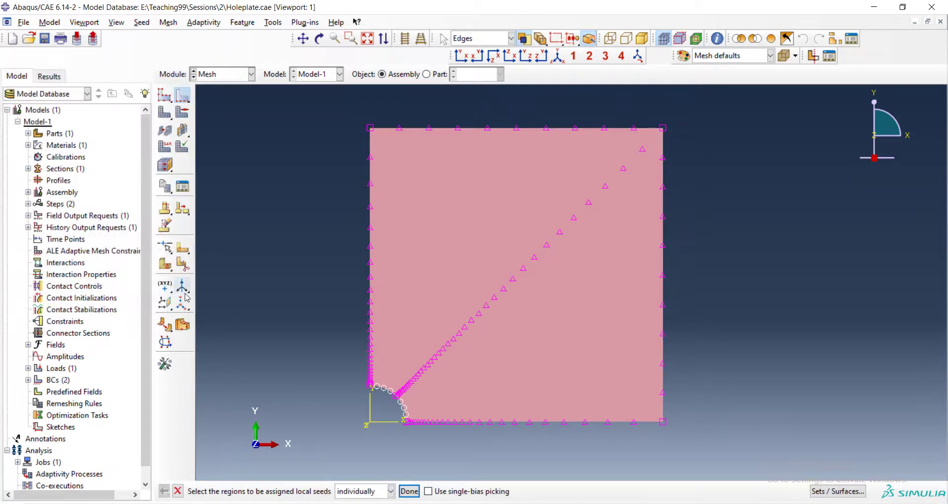
# - Seed both arc edges of the hole without bias at an approximate element size of 0.1
pyautogui.click(387, 393)
pyautogui.click(409, 490)
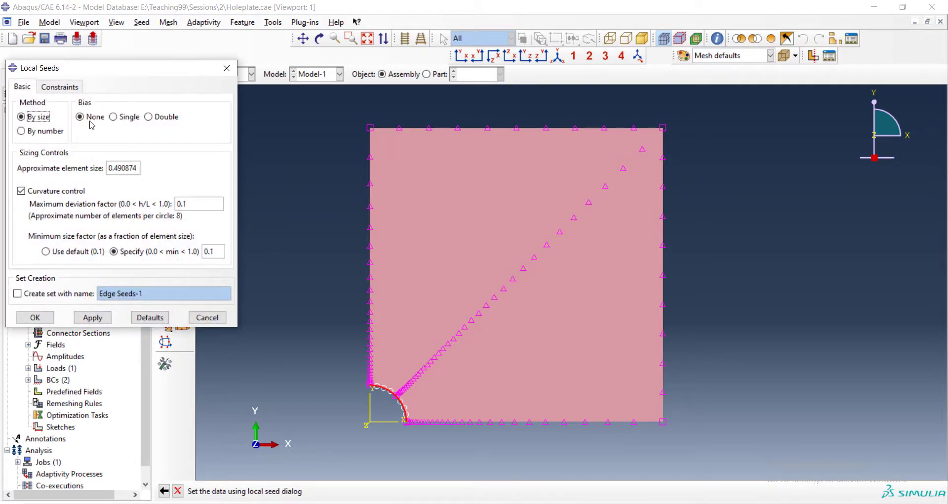
pyautogui.moveTo(137, 166); pyautogui.dragTo(106, 168)
pyautogui.write('0.1')
pyautogui.click(35, 317)
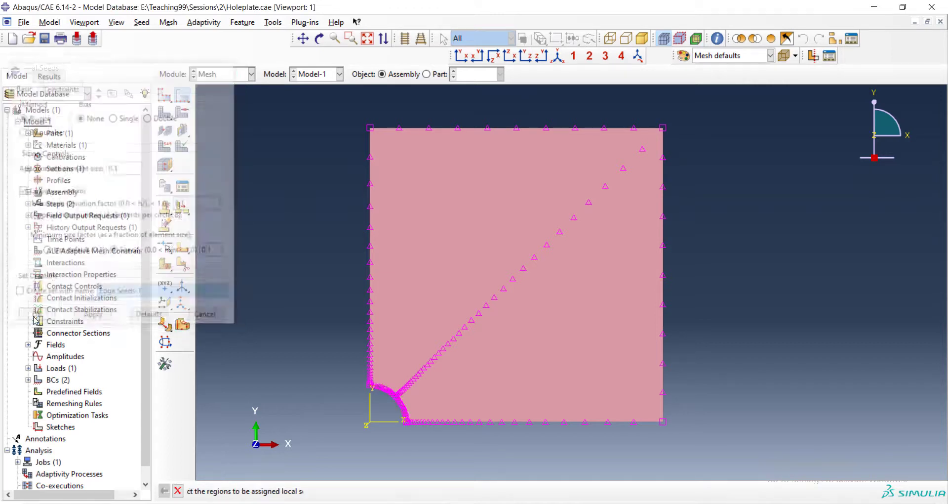
pyautogui.click(409, 490)
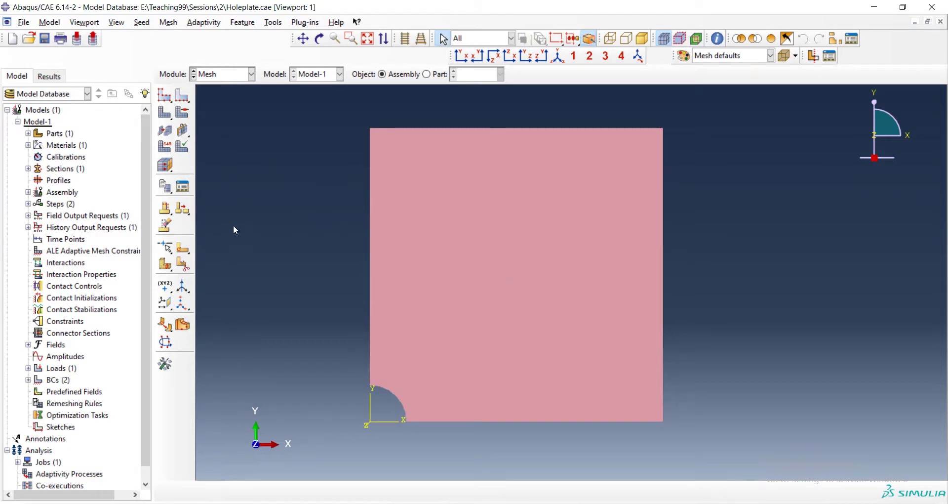
# - Assign quad element shape with the structured meshing technique to both partitioned faces of the plate
pyautogui.click(184, 112)
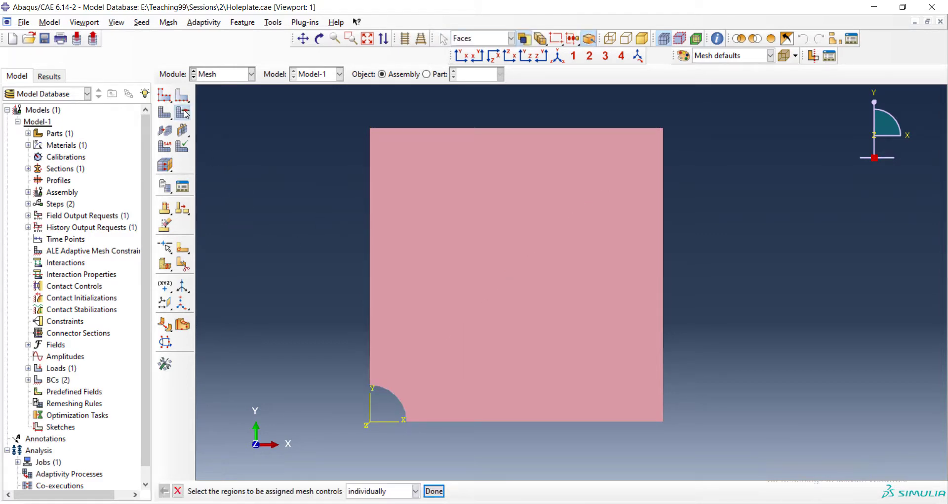
pyautogui.click(420, 217)
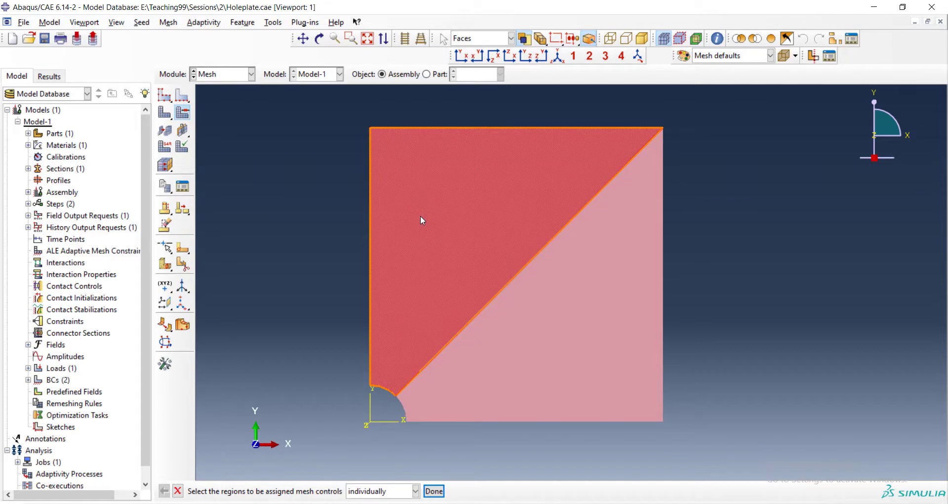
pyautogui.keyDown('shift'); pyautogui.click(515, 294); pyautogui.keyUp('shift')
pyautogui.click(434, 490)
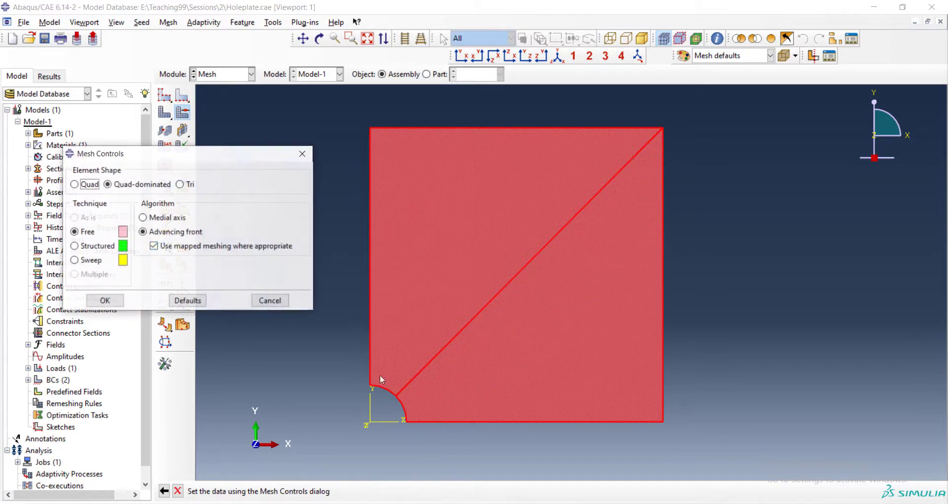
pyautogui.click(78, 185)
pyautogui.click(89, 246)
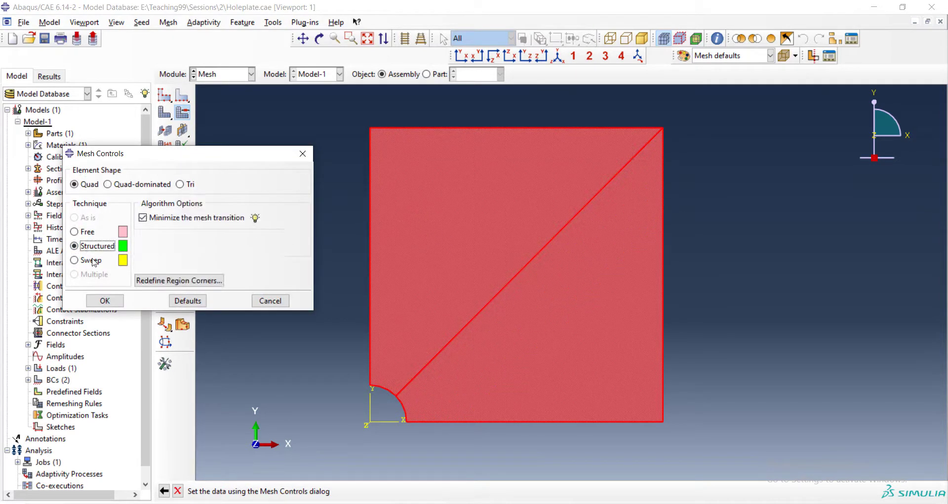
pyautogui.click(105, 301)
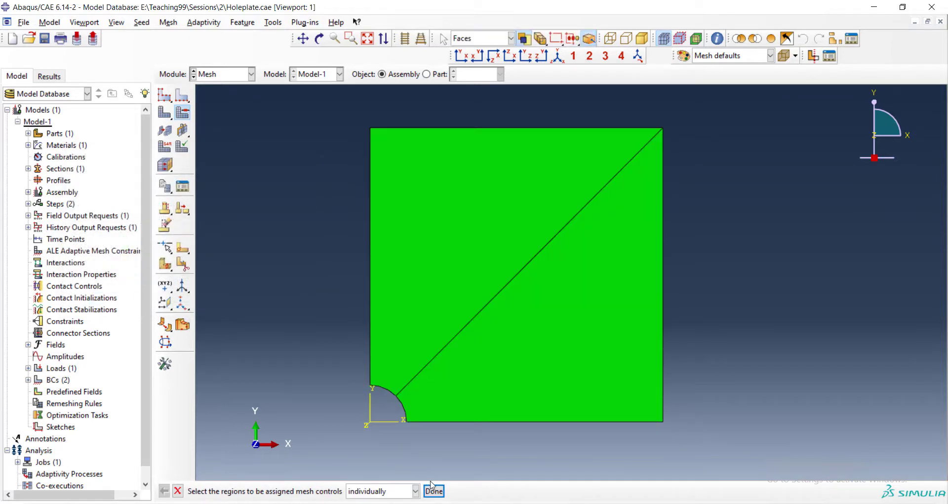
# - Finish assigning mesh controls and generate the structured quad mesh on the quarter plate's part instance
pyautogui.click(434, 490)
pyautogui.click(165, 112)
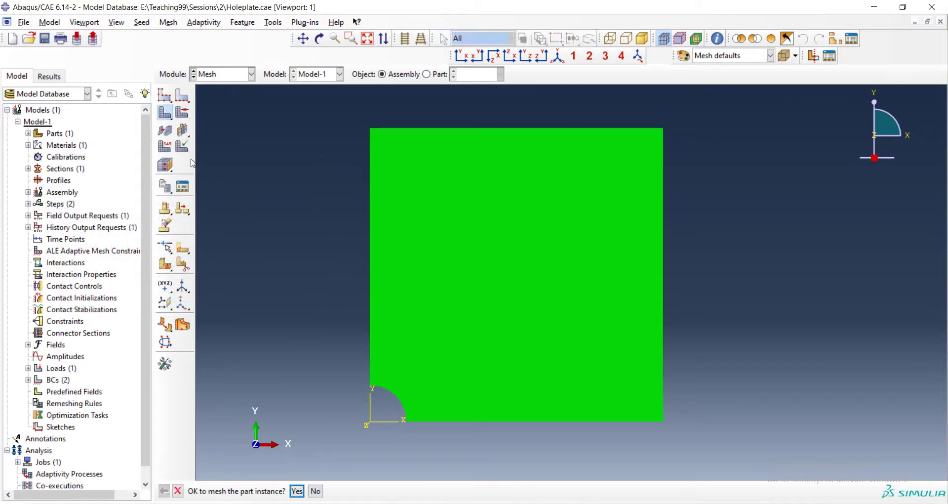
pyautogui.click(296, 490)
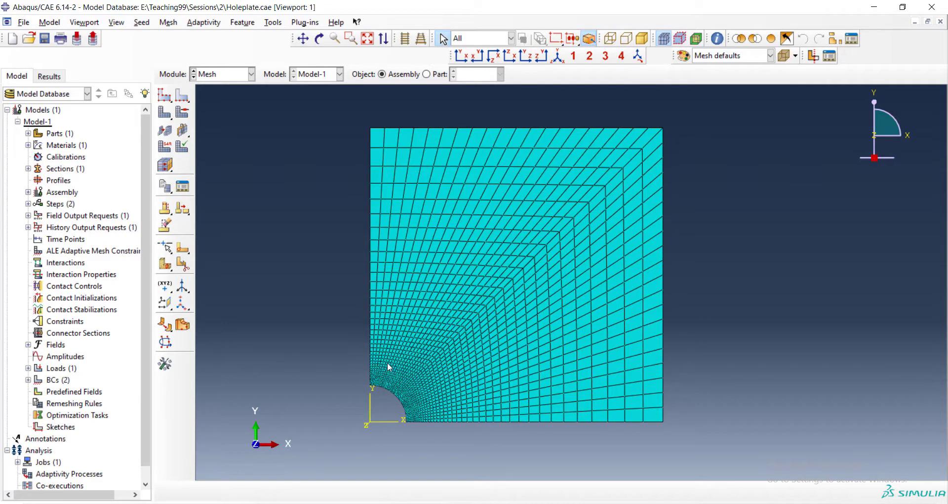
pyautogui.click(416, 396)
# - Resubmit the existing Holeplate job from the Job module, overwriting its previous job files
pyautogui.click(231, 75)
pyautogui.click(218, 181)
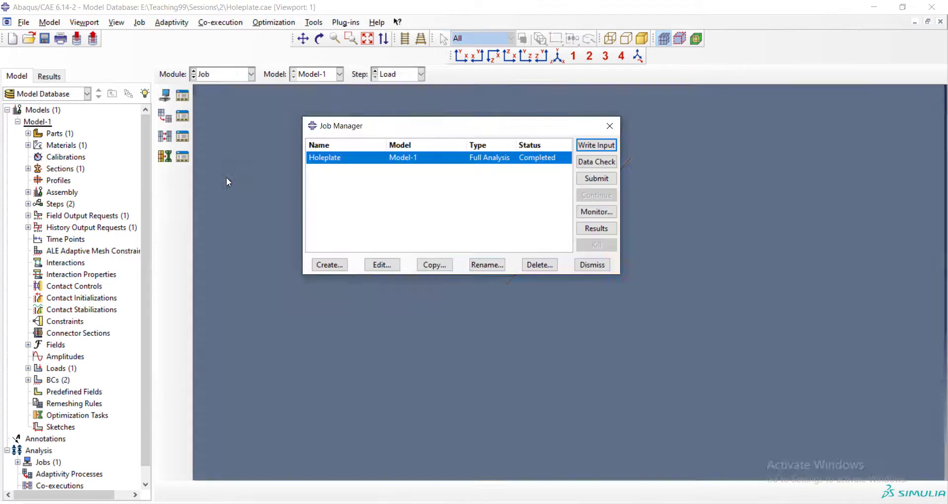
pyautogui.click(597, 179)
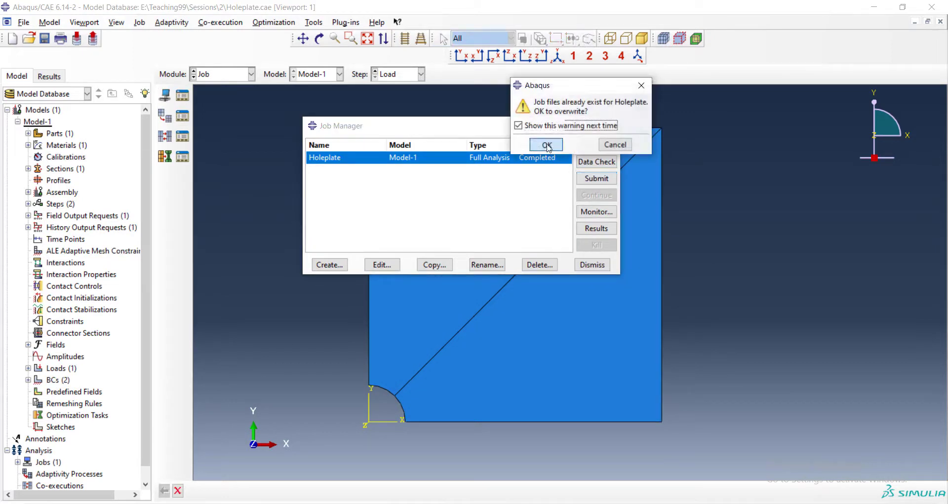
pyautogui.click(545, 143)
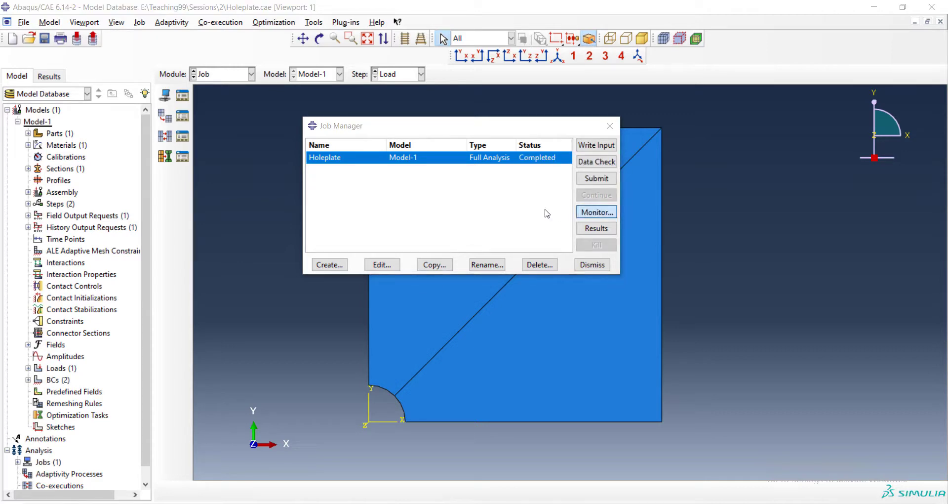
# - Open the Holeplate job's results and plot S11 stress contours on the deformed plate, examining the region around the hole
pyautogui.click(596, 229)
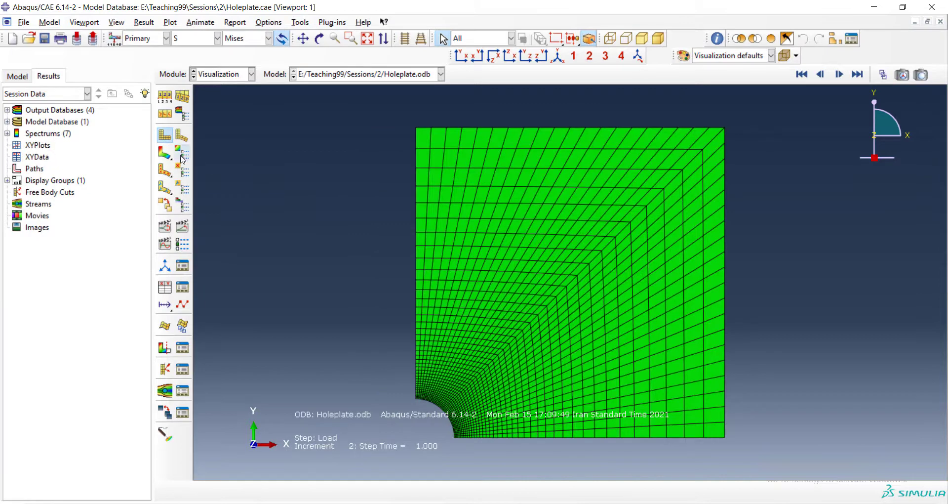
pyautogui.click(165, 153)
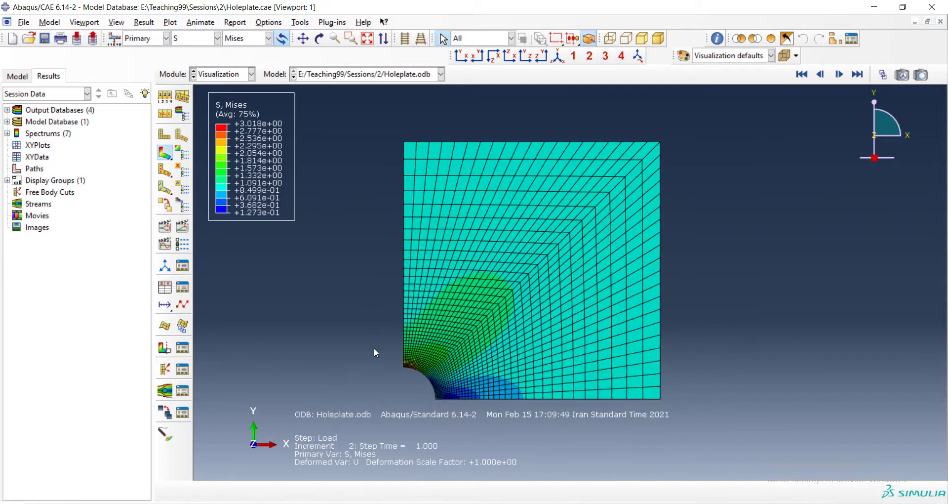
pyautogui.scroll(-5, 404, 380)
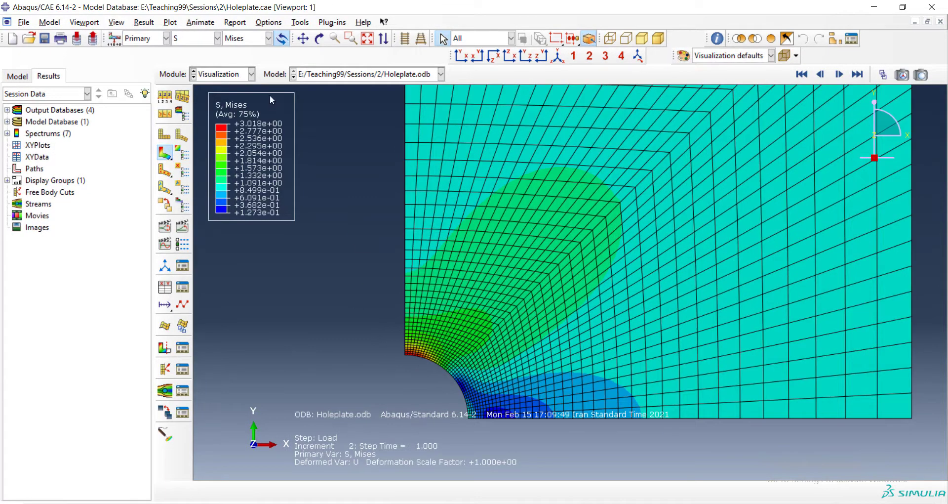
pyautogui.click(250, 39)
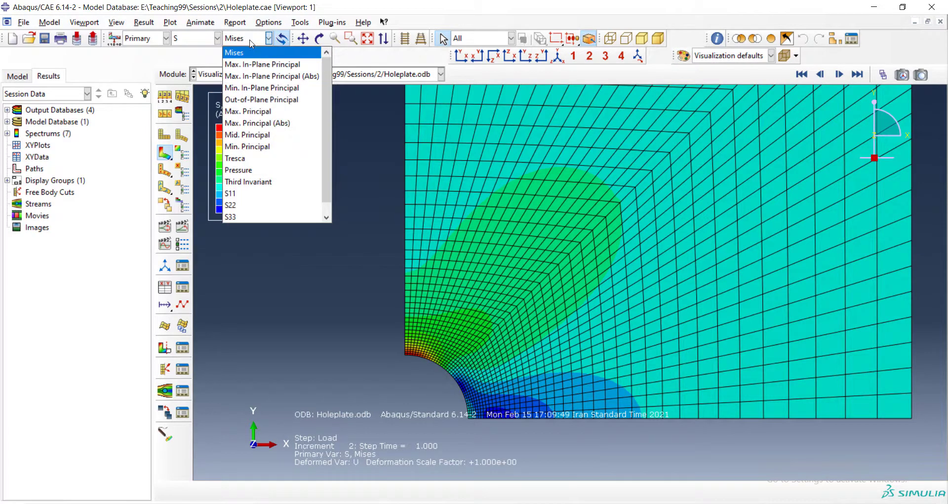
pyautogui.click(253, 197)
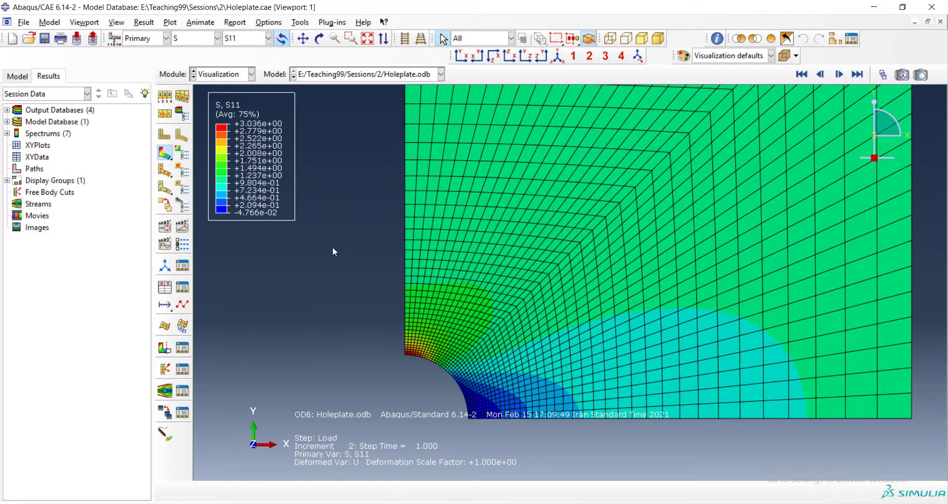
pyautogui.scroll(1, 335, 238)
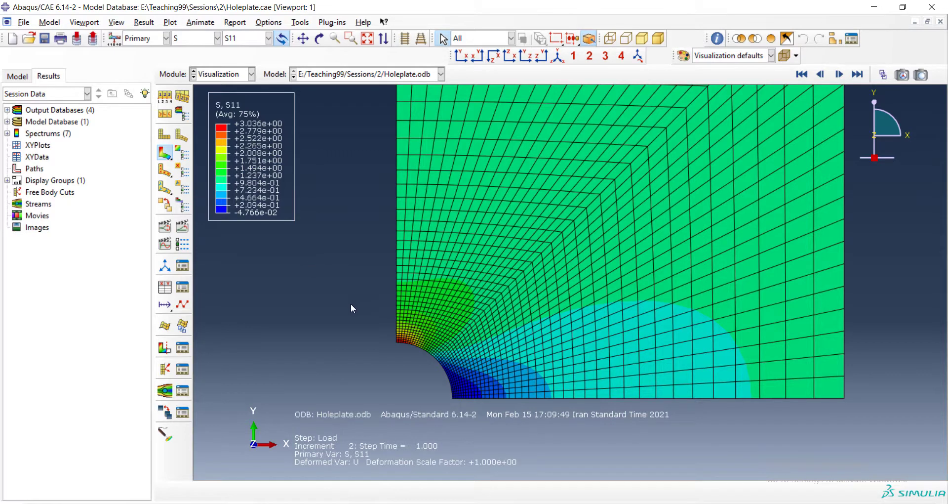
pyautogui.scroll(2, 386, 352)
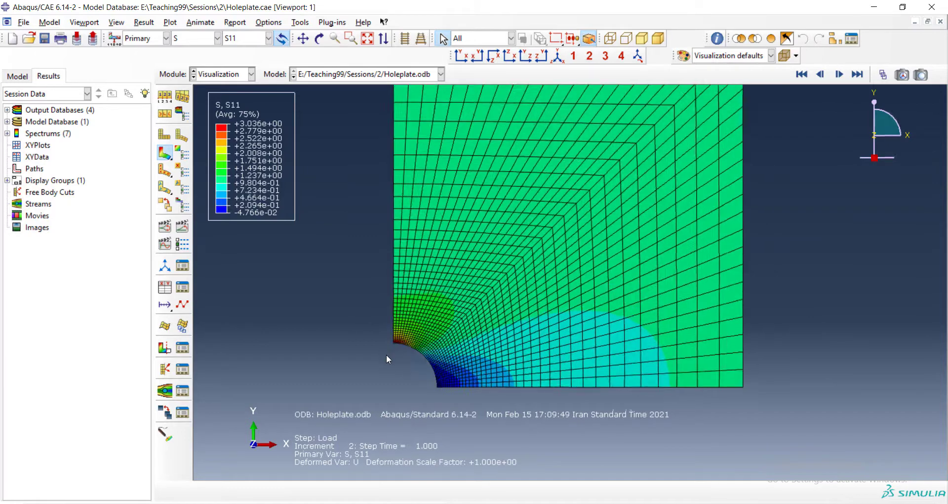
pyautogui.scroll(1, 387, 359)
pyautogui.scroll(1, 389, 373)
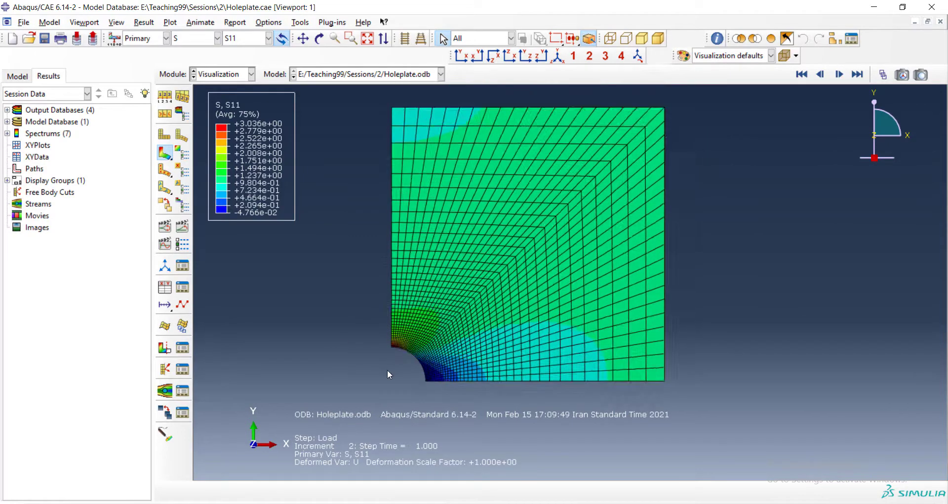
pyautogui.scroll(-1, 358, 345)
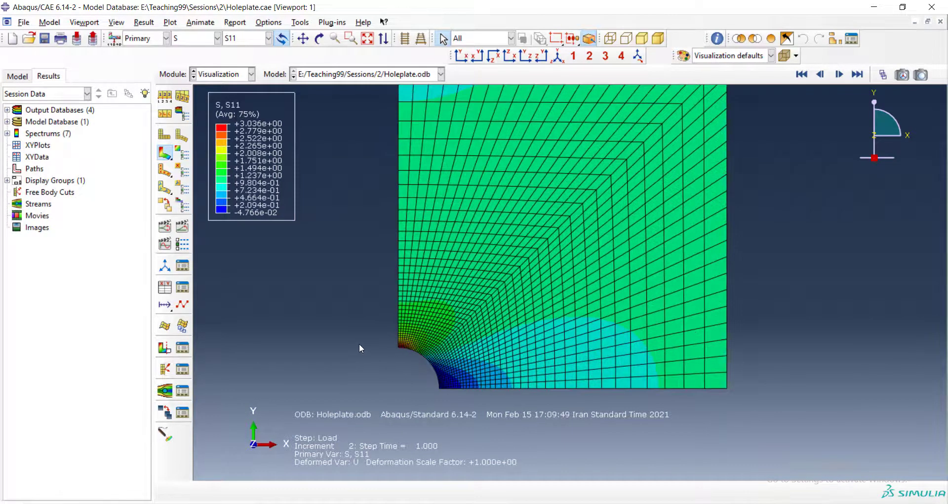